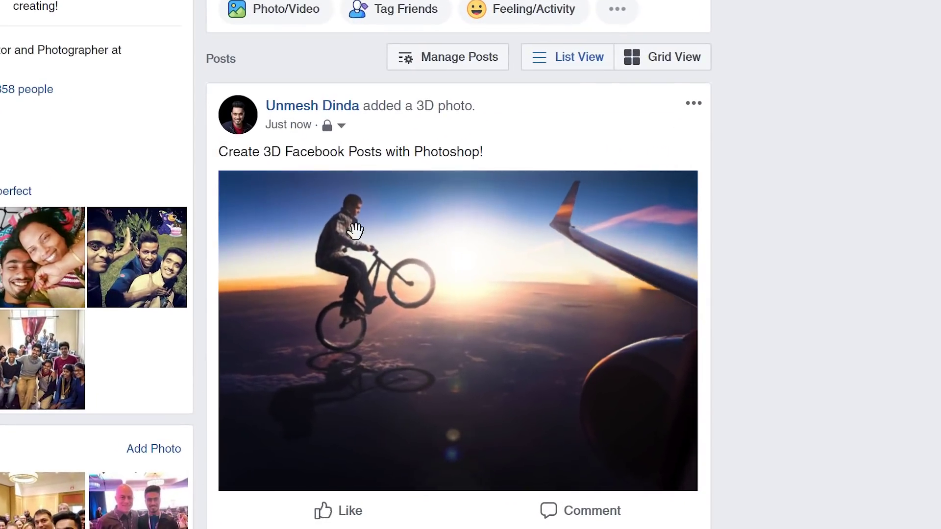
- Open the cyclist-above-clouds 3D photo from the timeline post in the full-screen viewer
click(562, 388)
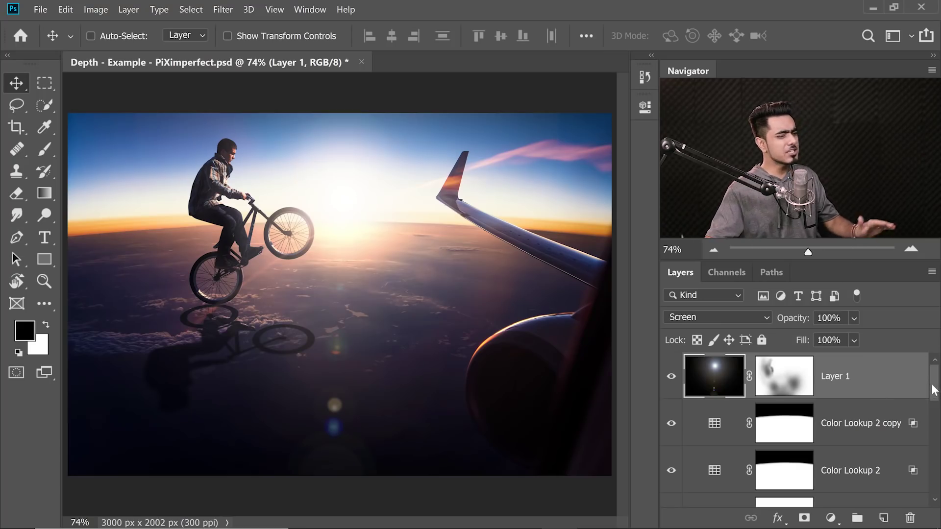
drag(934, 390, 920, 482)
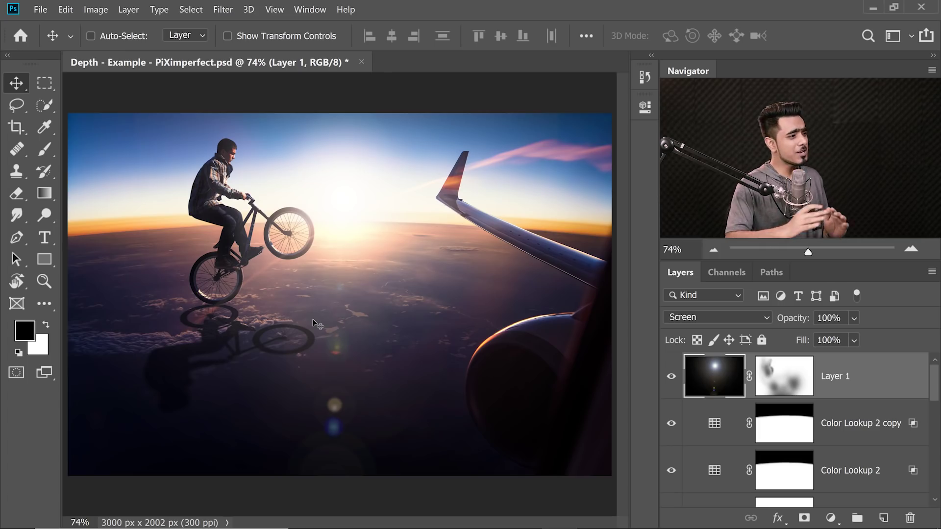
click(882, 518)
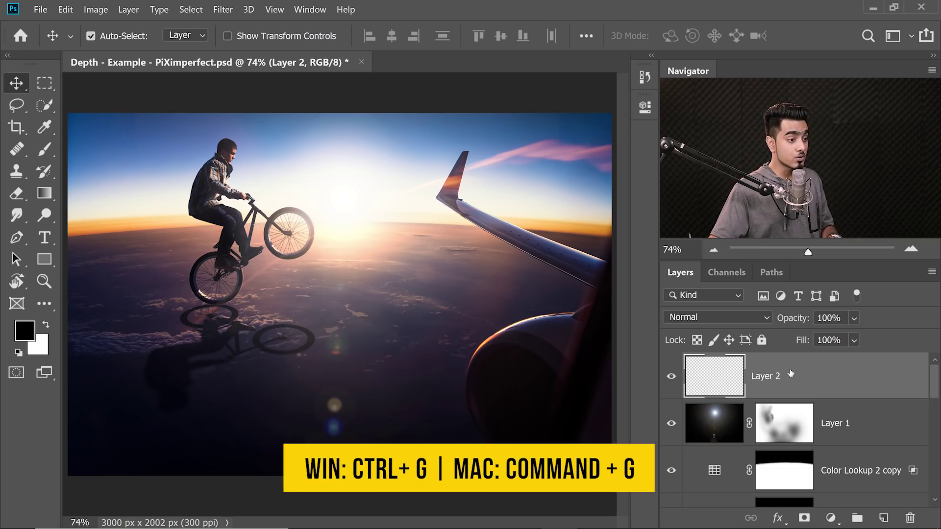
- Group the new empty layer, naming the group Depth and the layer Sky
key(ctrl+g)
text(De)
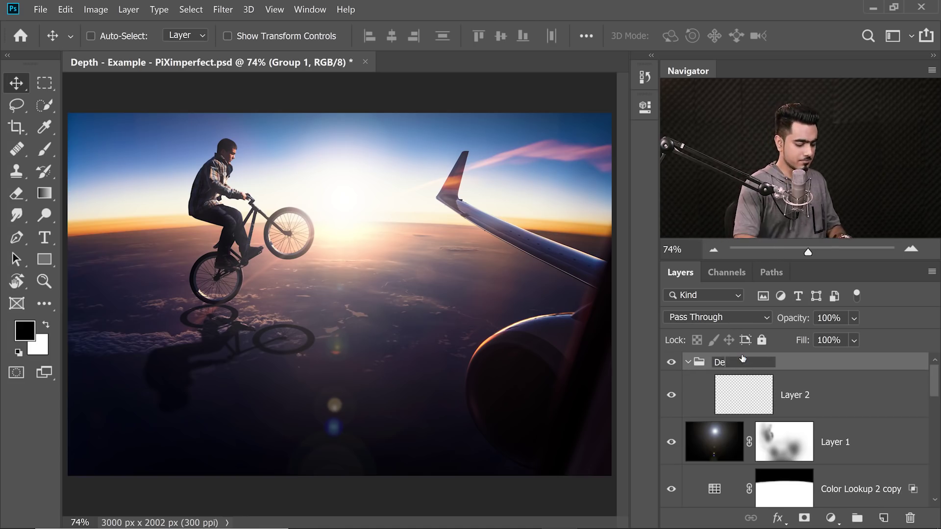
text(pth)
key(Return)
click(794, 400)
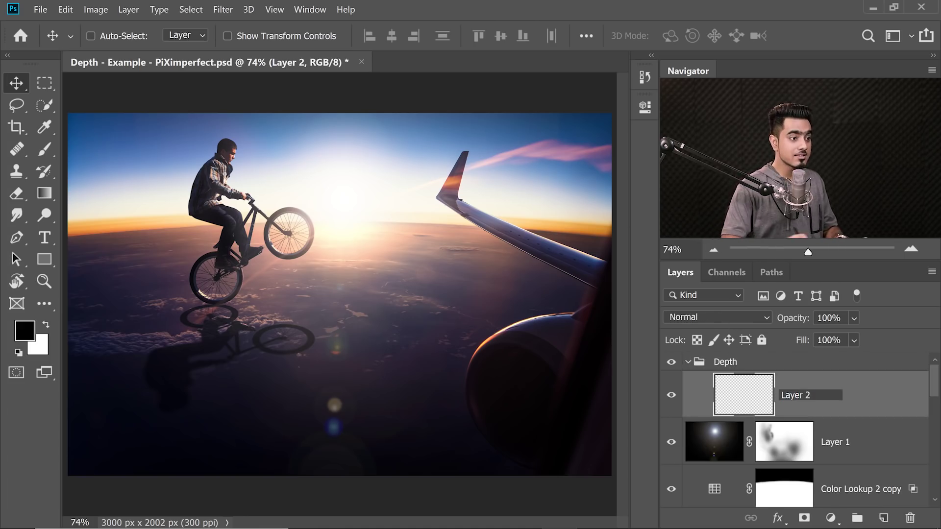
text(Sky)
key(Return)
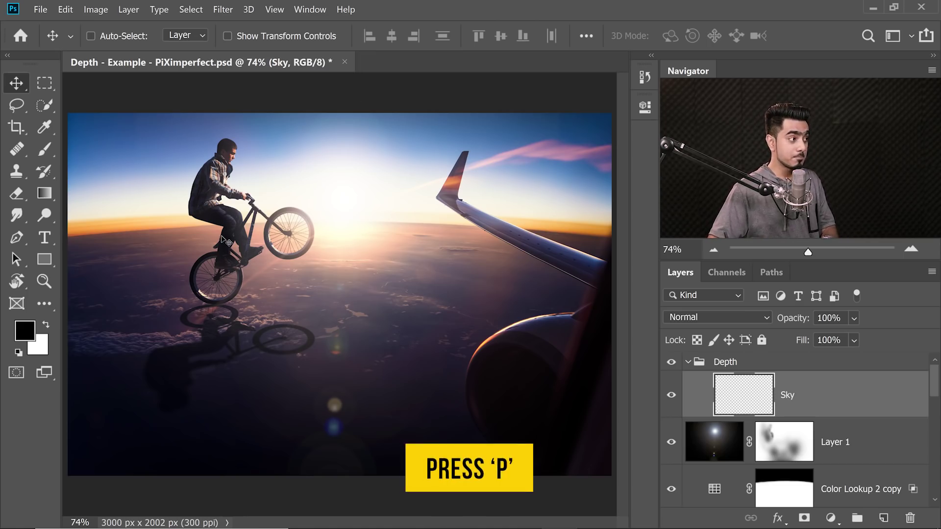
key(p)
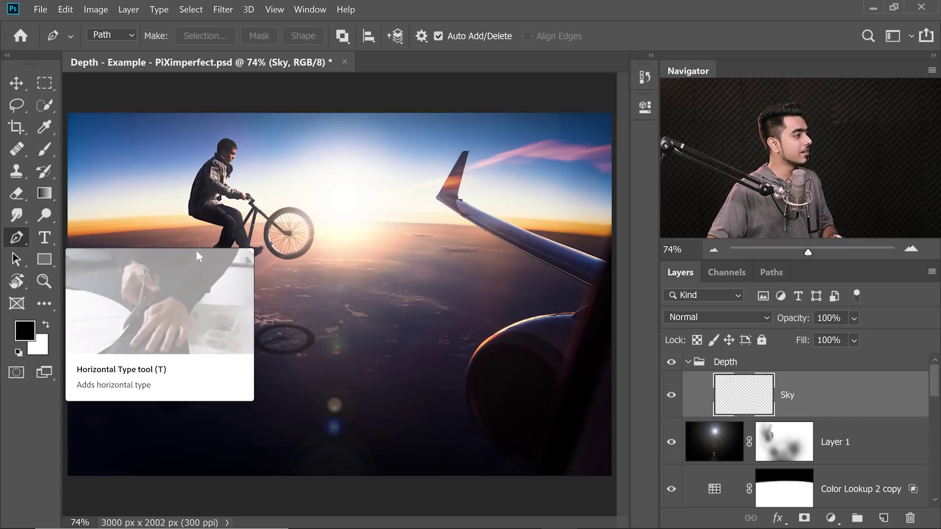
scroll(164, 234, up, 3)
- Trace a Pen path around the sky along the curved horizon and choose Make Selection
drag(107, 238, 281, 261)
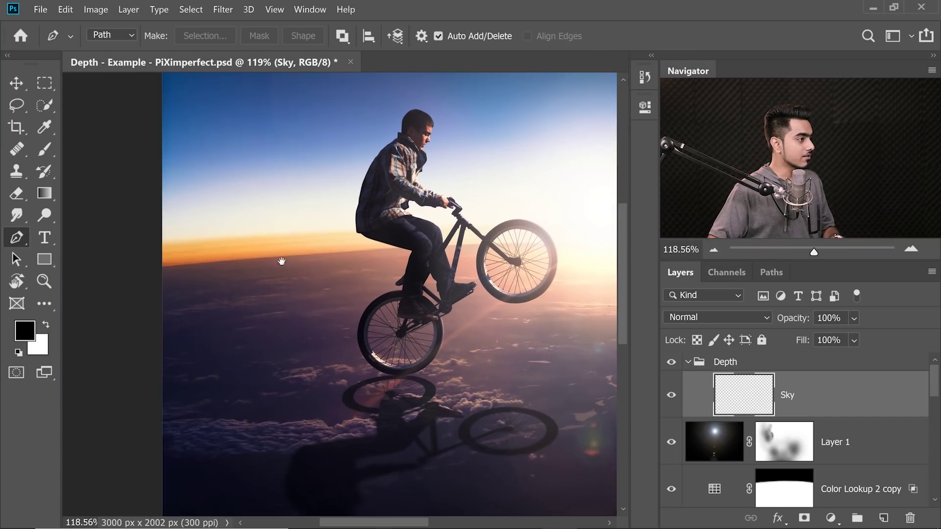
click(158, 274)
scroll(295, 257, right, 10)
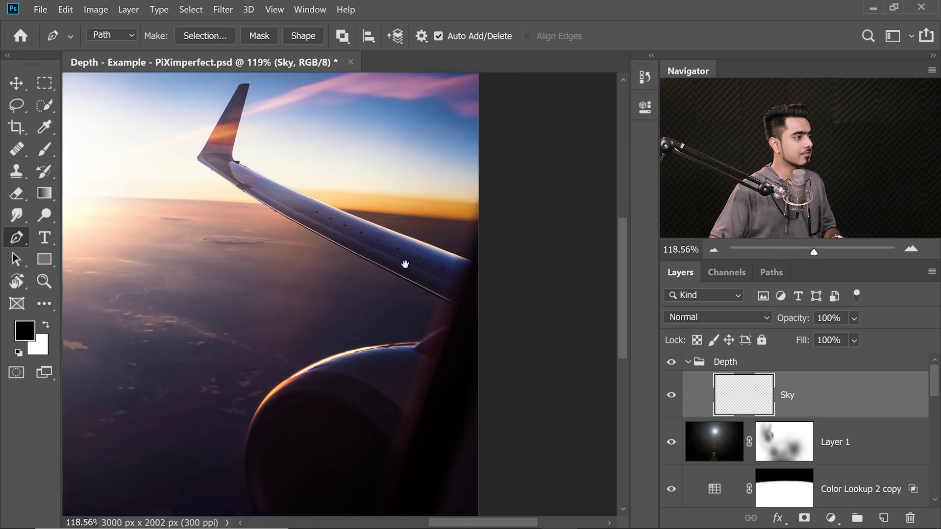
drag(444, 246, 513, 266)
key(ctrl+0)
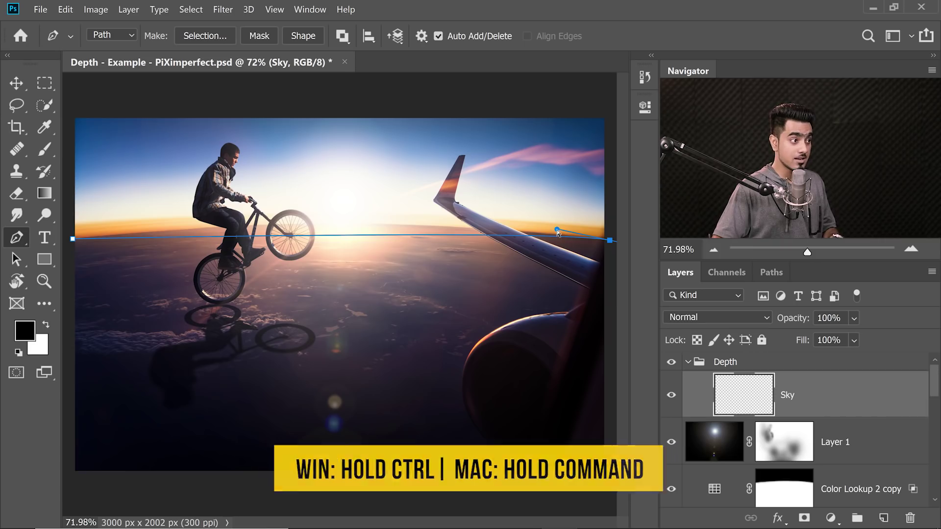
drag(558, 231, 348, 207)
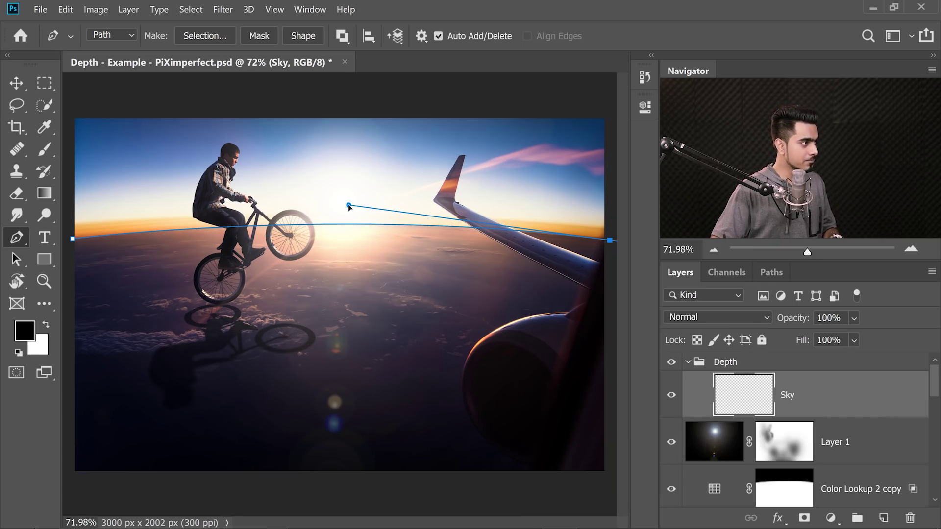
drag(406, 219, 401, 214)
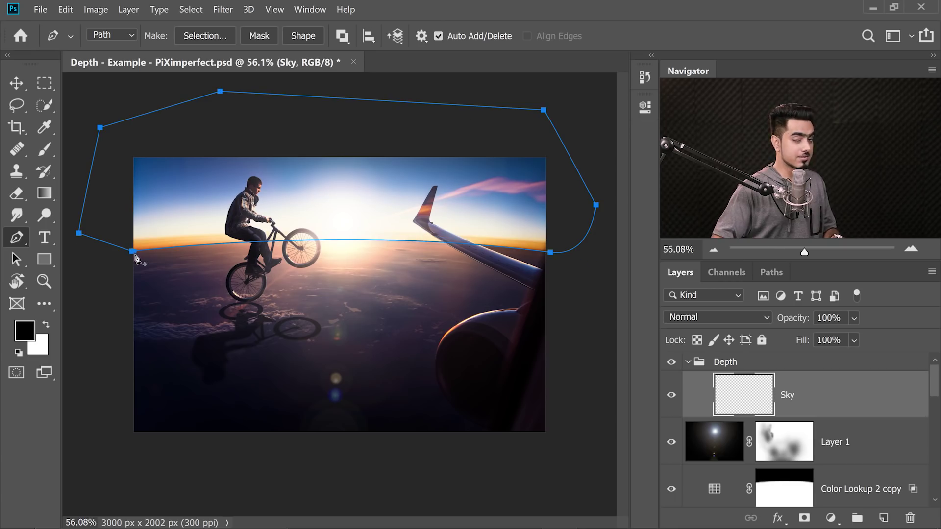
right_click(332, 165)
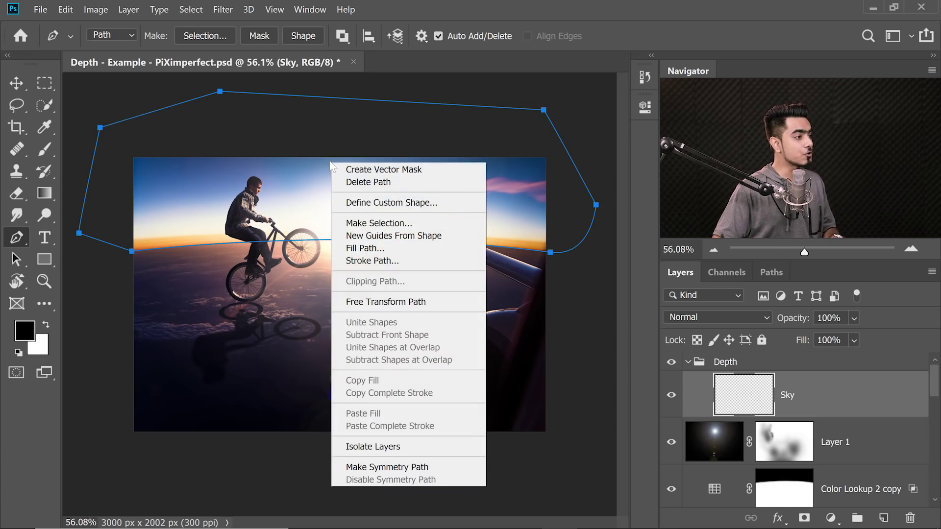
click(351, 223)
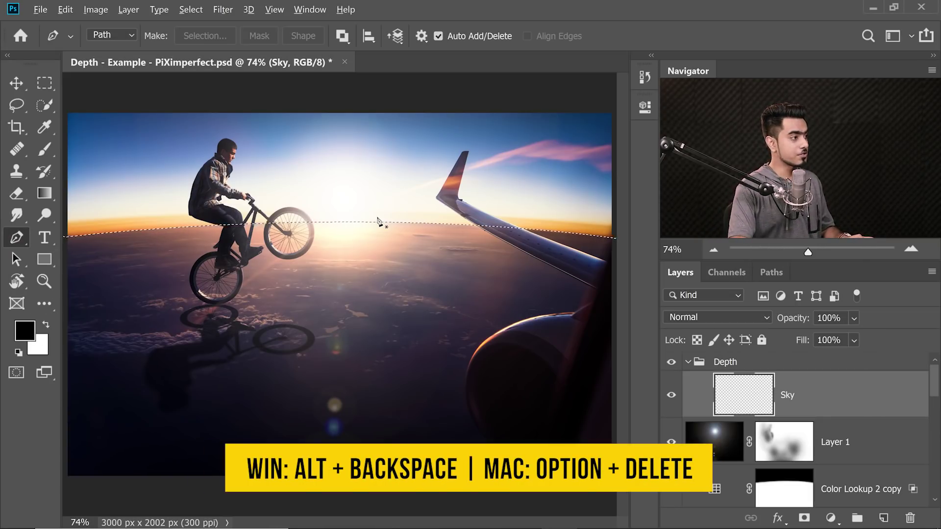
- Fill the sky selection on the Sky layer with black, then deselect
key(alt+BackSpace)
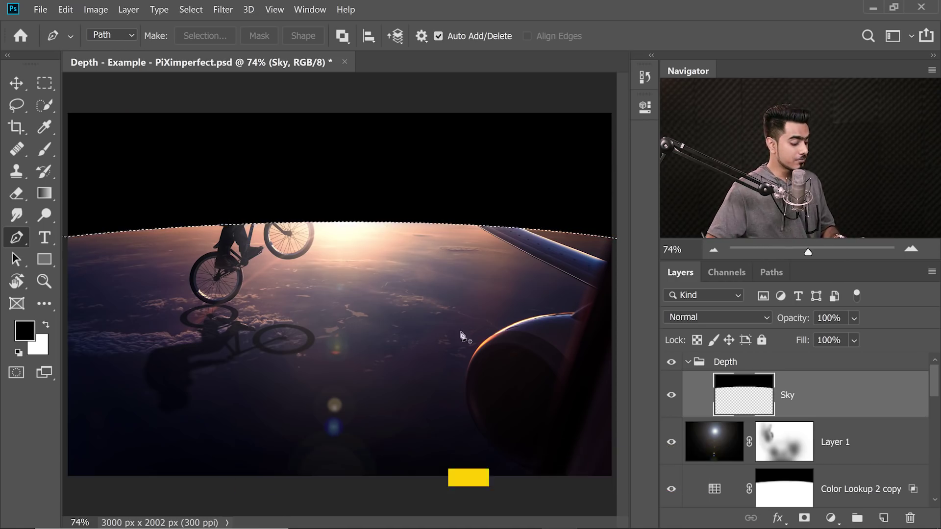
key(ctrl+d)
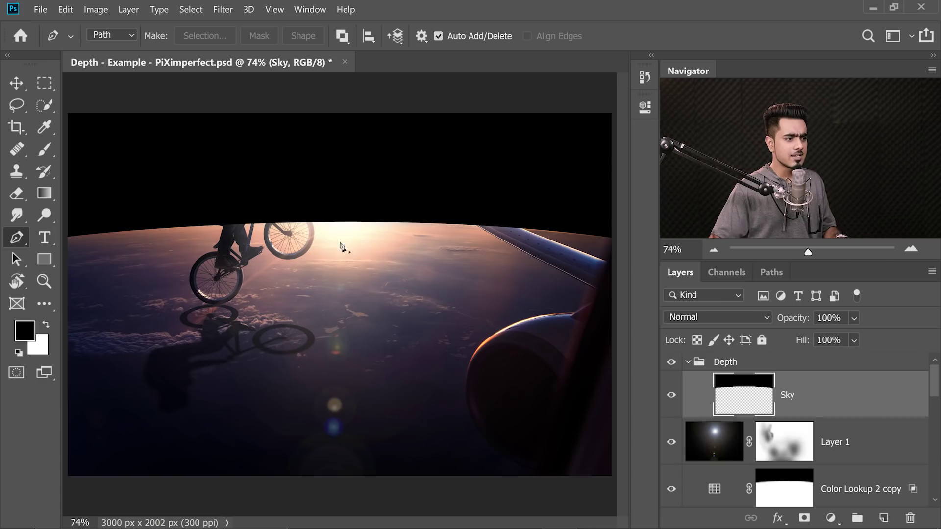
- Add a layer below Sky and draw a black-to-white linear gradient from horizon to bottom
click(885, 519)
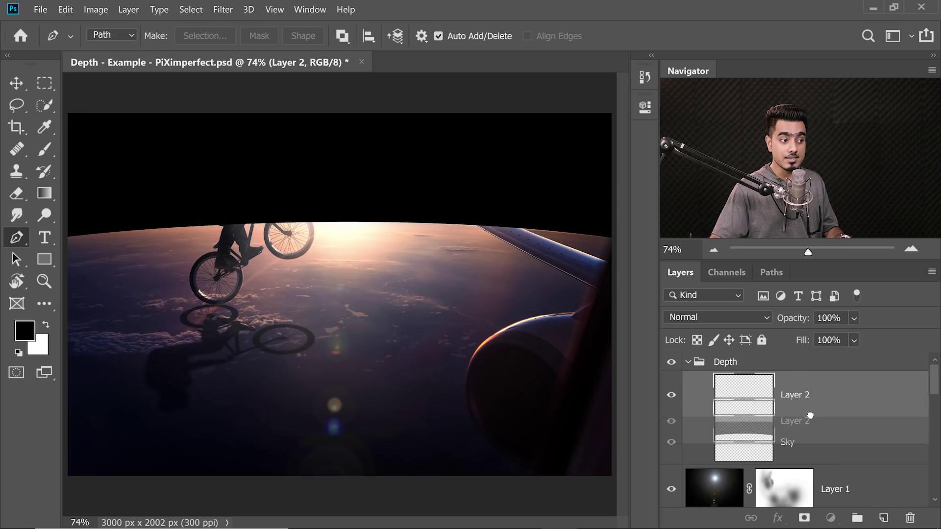
drag(806, 395, 798, 466)
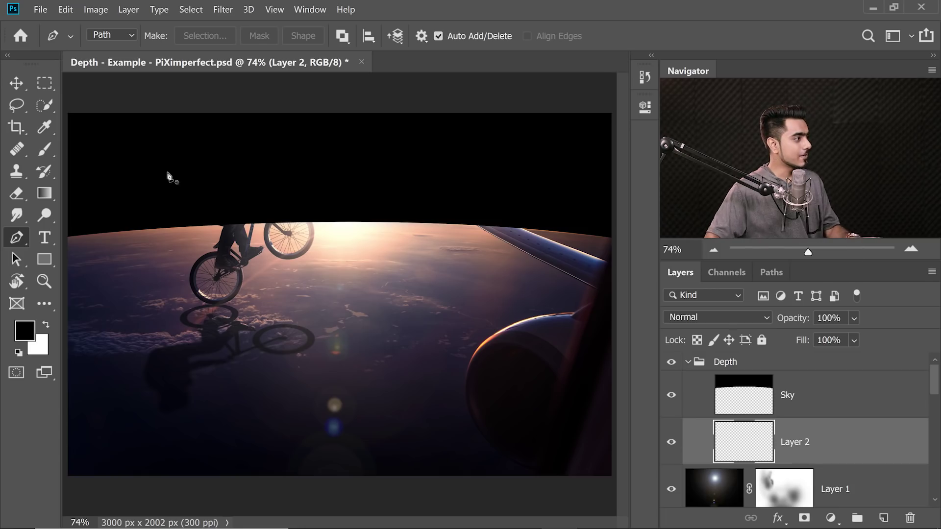
click(44, 198)
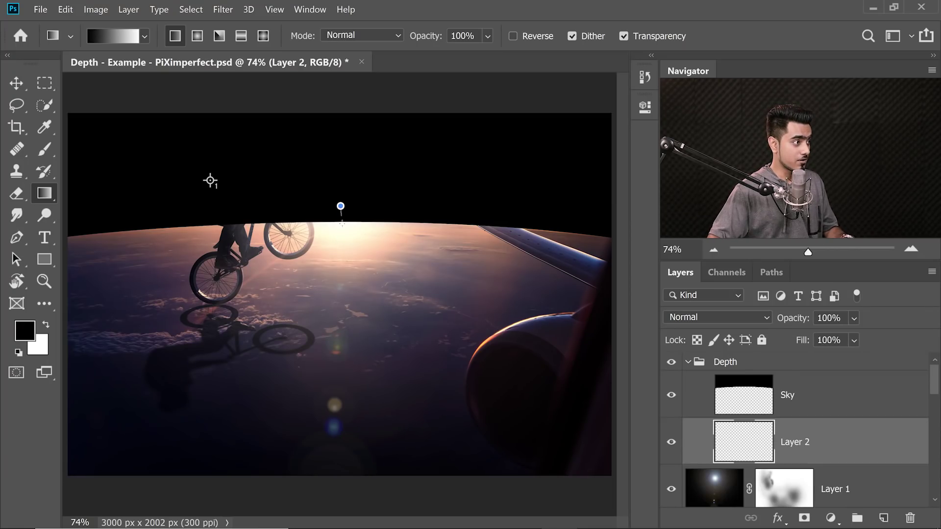
drag(342, 485, 362, 476)
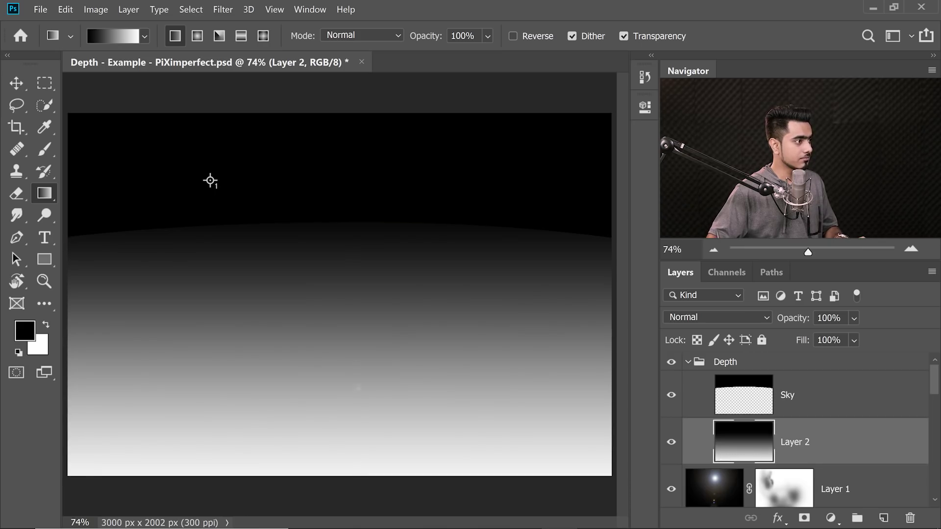
scroll(355, 332, down, 2)
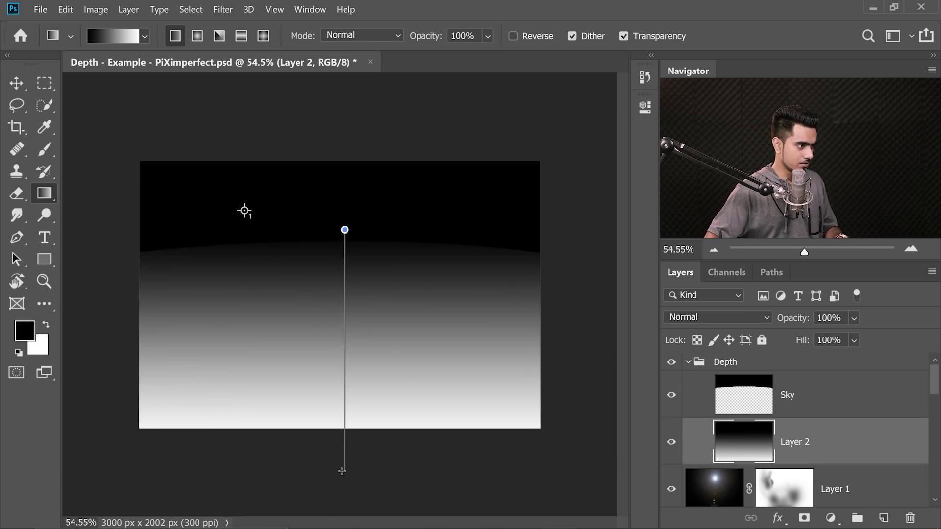
drag(344, 472, 352, 471)
scroll(358, 286, up, 3)
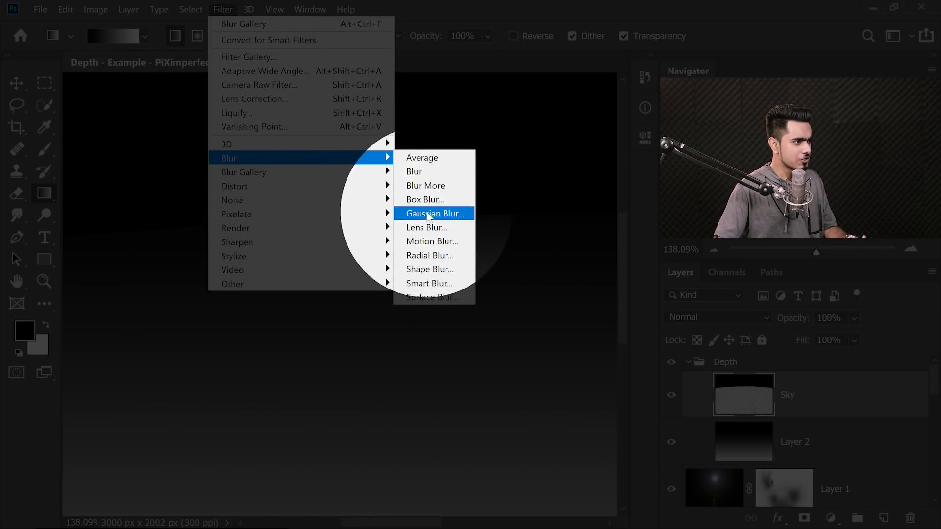
- Blur the Sky layer's horizon edge with a 4.5-pixel Gaussian Blur and fit the view
click(426, 214)
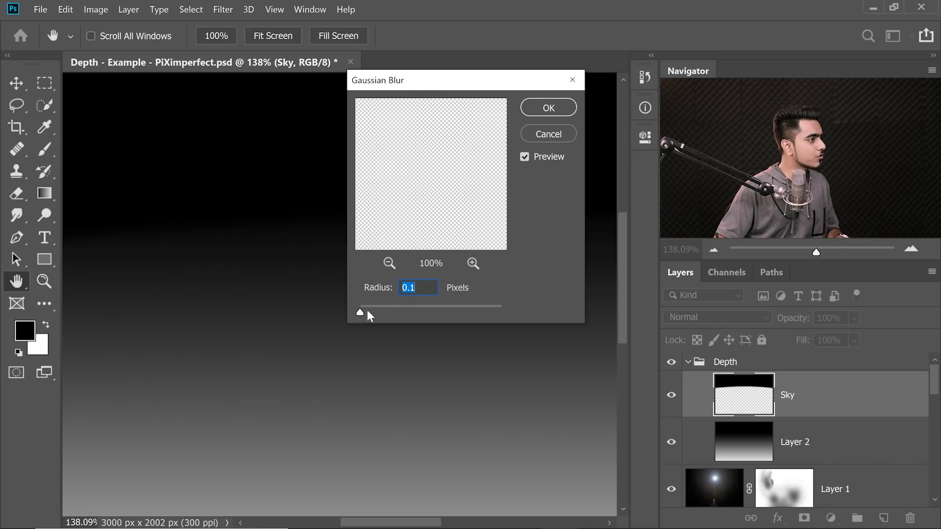
alt+scroll(300, 275, up, 2)
alt+scroll(299, 274, up, 2)
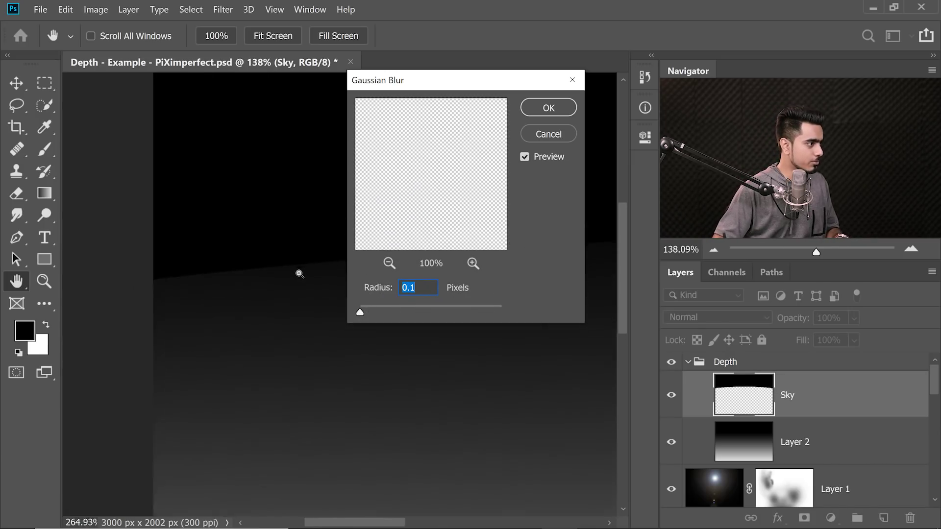
alt+scroll(229, 291, up, 1)
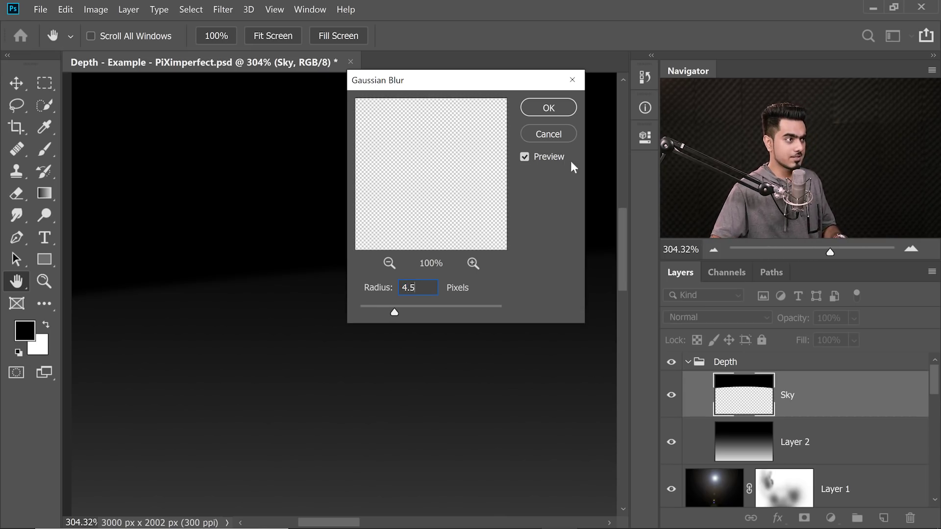
click(548, 108)
key(g)
key(ctrl+0)
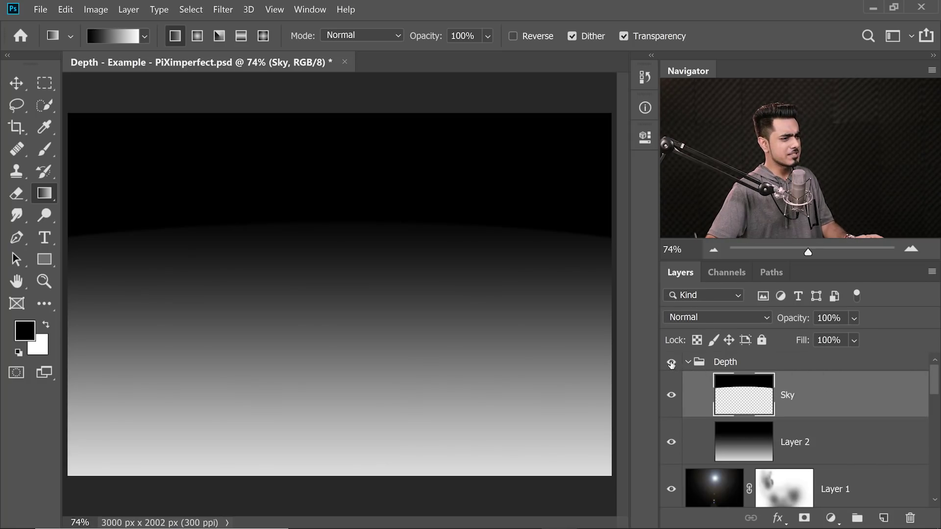
- Rename the gradient layer Earth and collapse and hide the Depth group
click(672, 364)
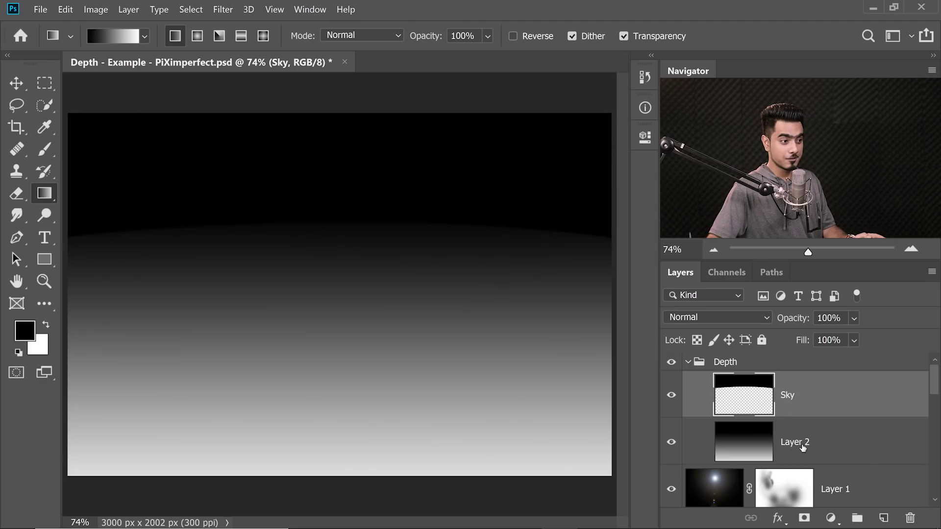
double_click(796, 442)
text(Earth)
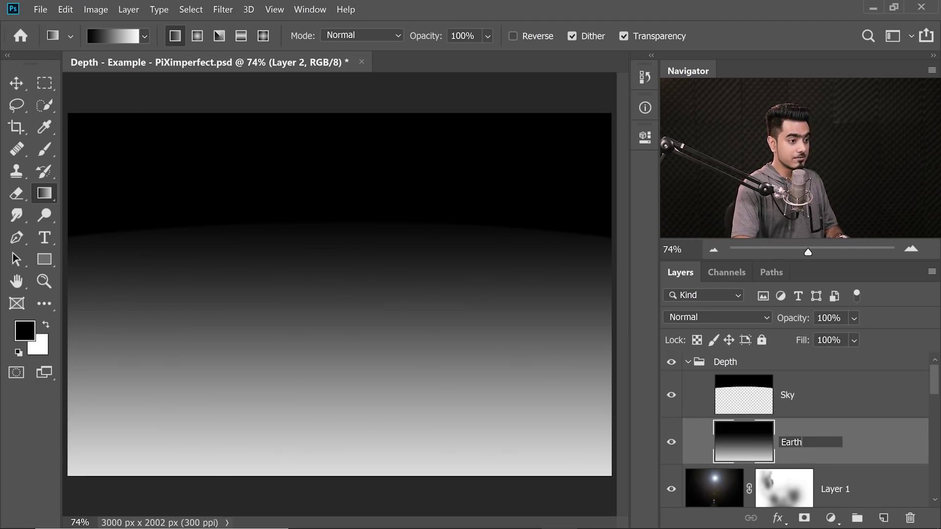
click(687, 363)
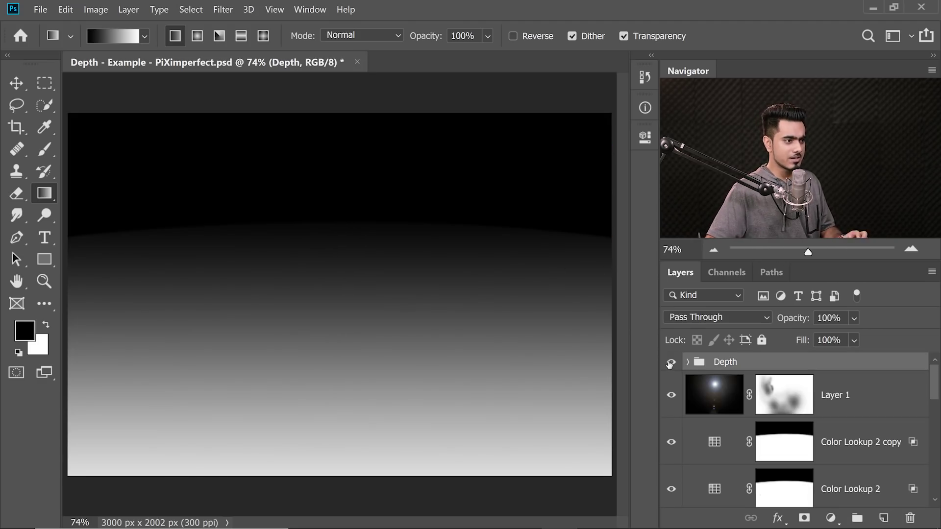
scroll(928, 388, down, 1)
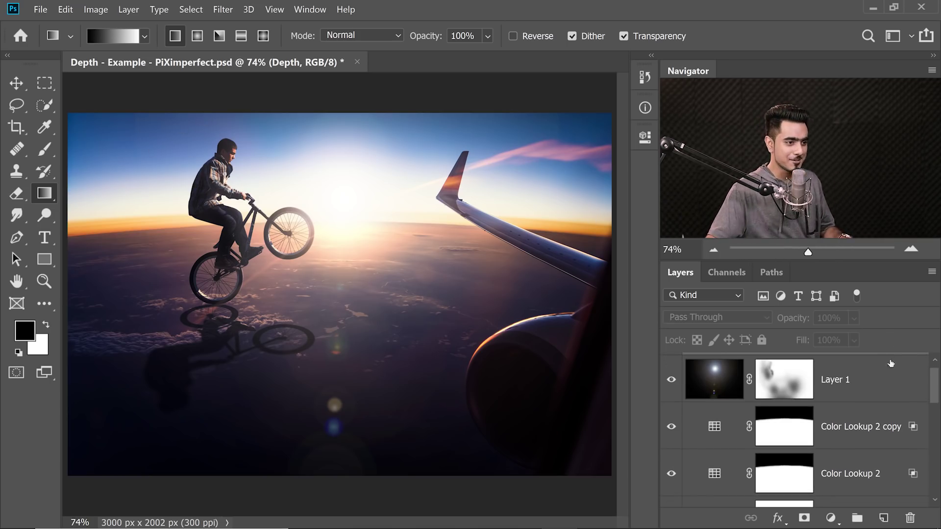
mouse_move(936, 392)
mouse_down()
mouse_move(925, 472)
mouse_move(727, 420)
mouse_up()
- Load the cyclist selection from the Subject layer and re-show the Depth group, framing the rider
click(669, 409)
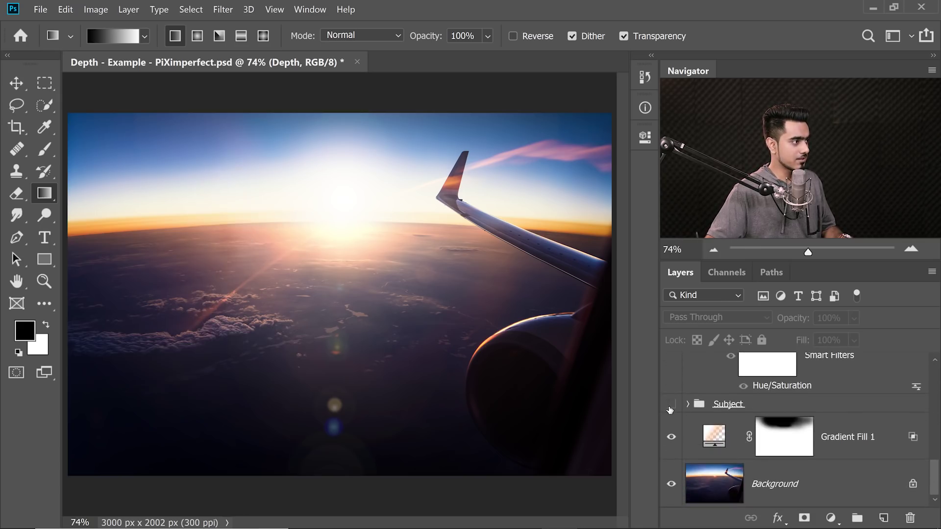
click(672, 405)
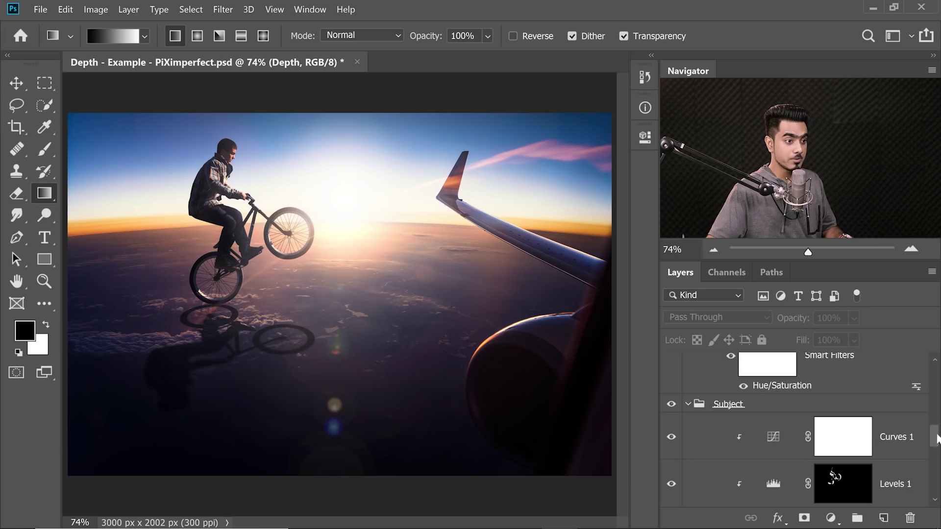
drag(936, 440, 933, 467)
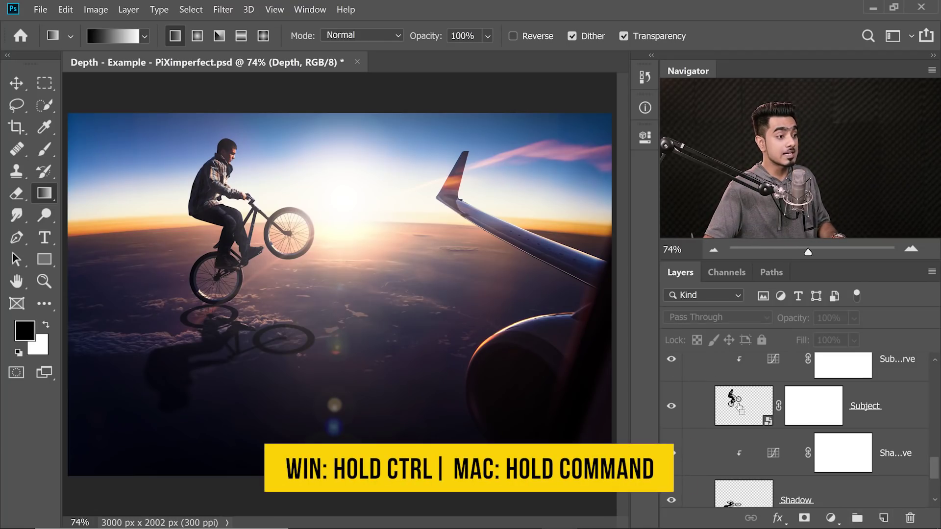
ctrl+click(739, 406)
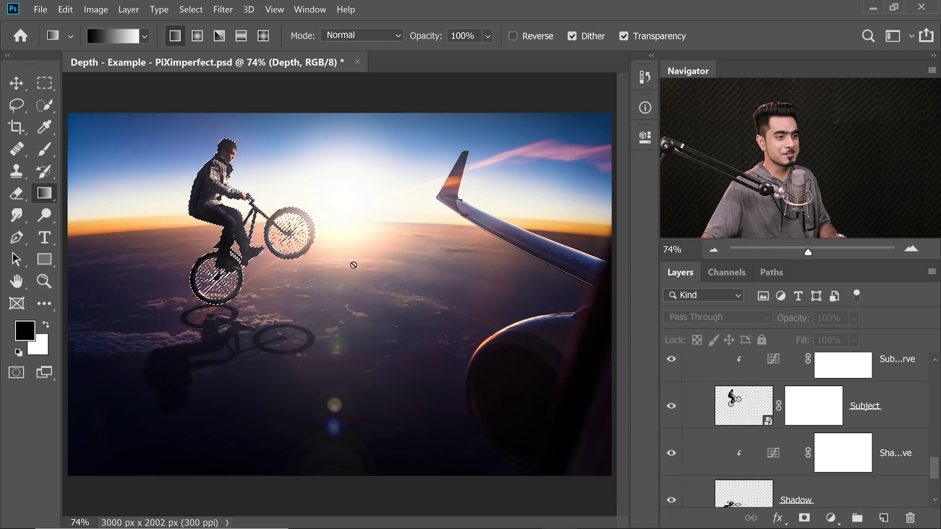
drag(935, 465, 934, 371)
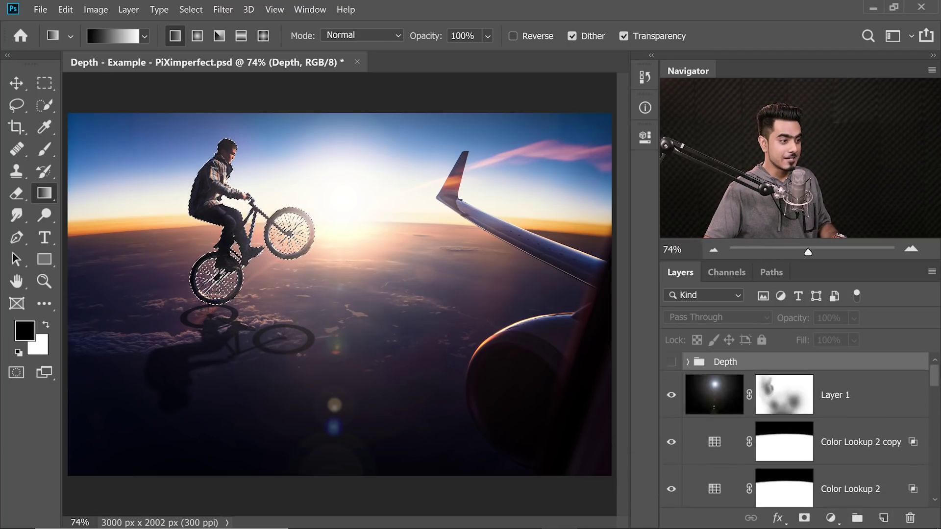
click(671, 361)
scroll(235, 237, up, 3)
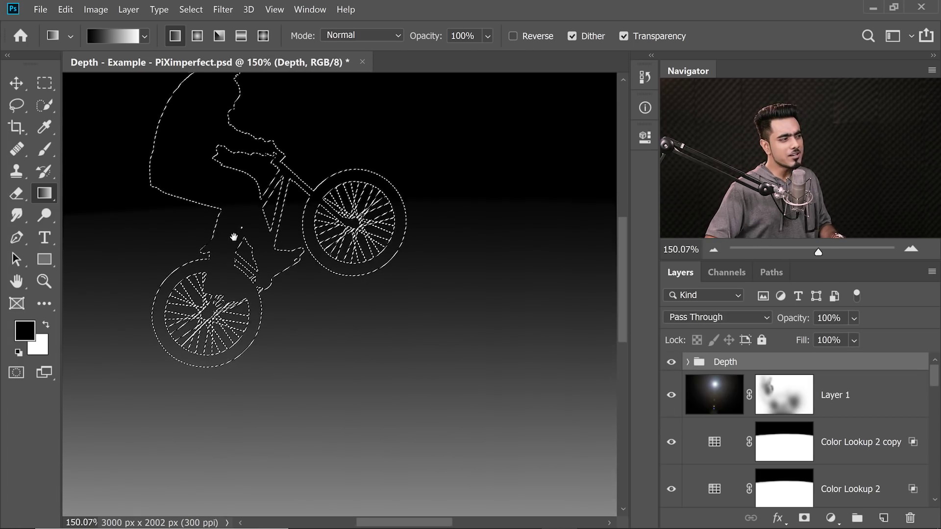
drag(233, 238, 253, 301)
scroll(292, 348, up, 2)
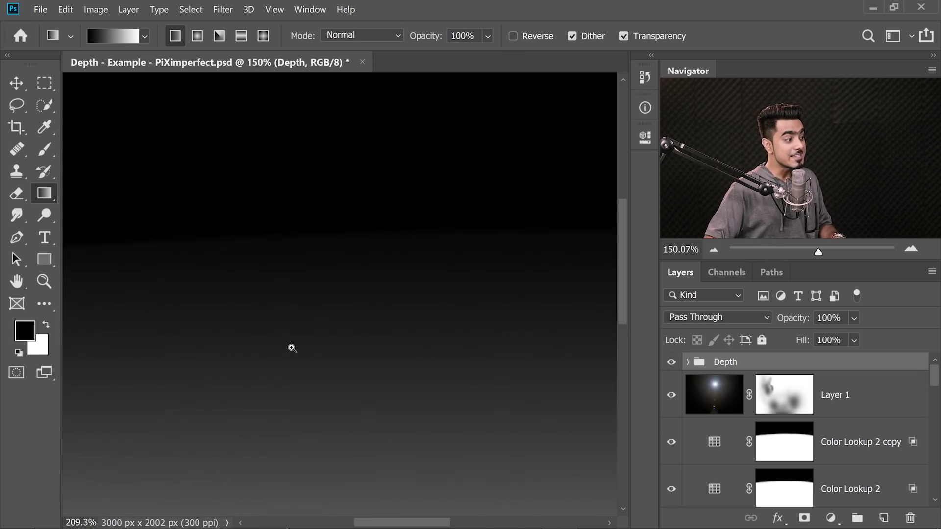
scroll(292, 348, up, 3)
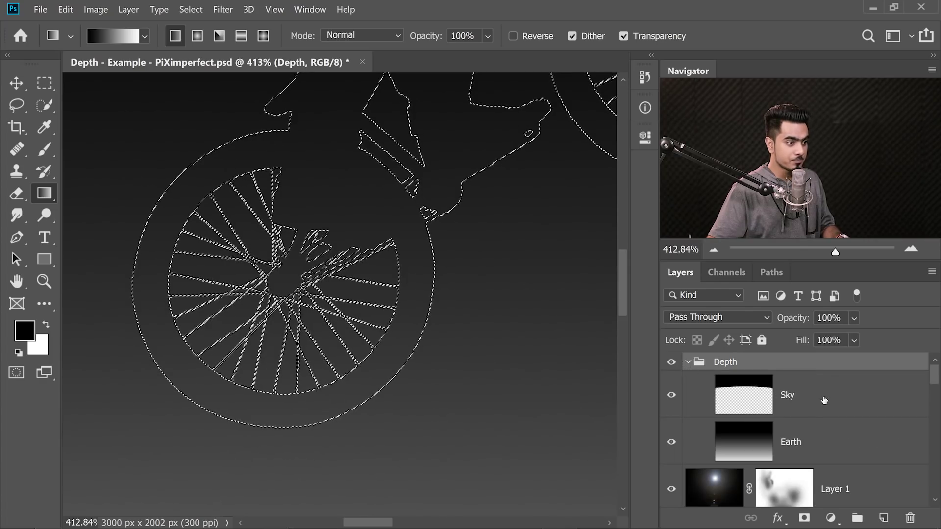
- Add a new layer named Cyclist above Sky in the Depth group
click(824, 397)
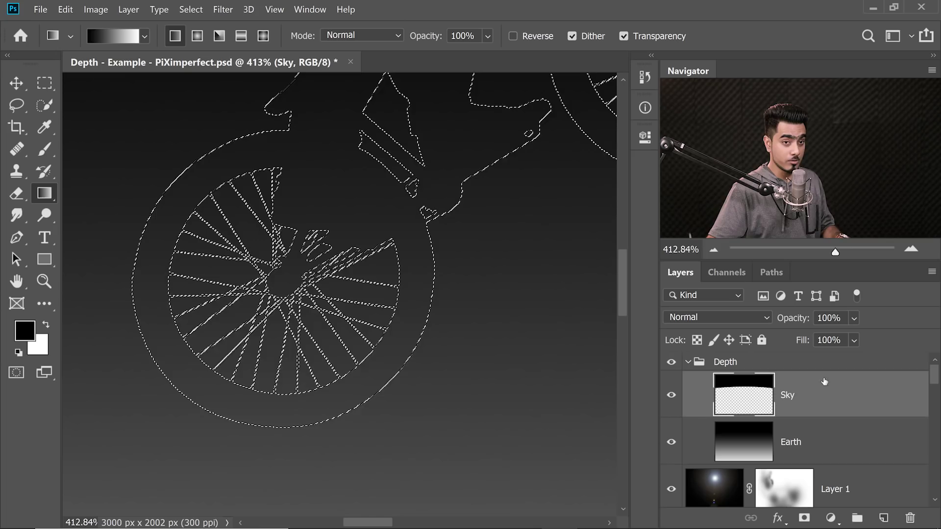
click(885, 519)
double_click(794, 395)
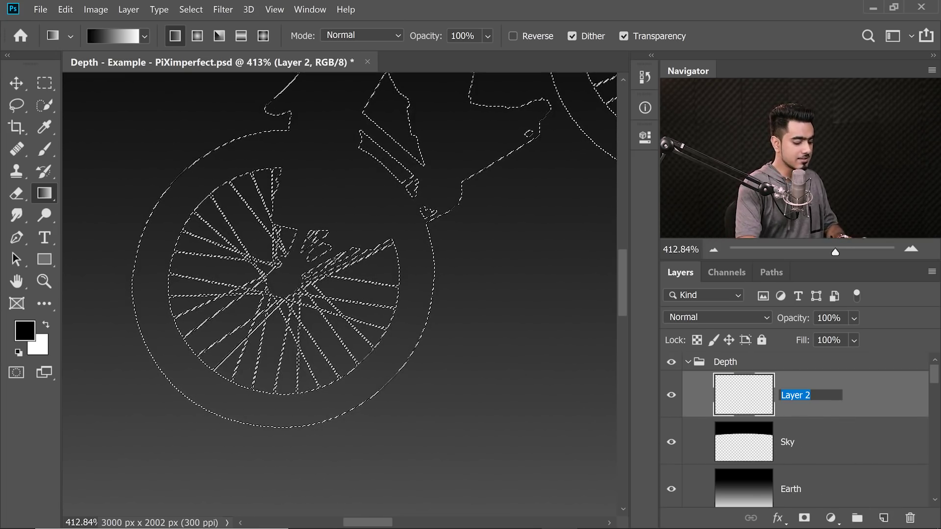
text(Cyclist)
key(Return)
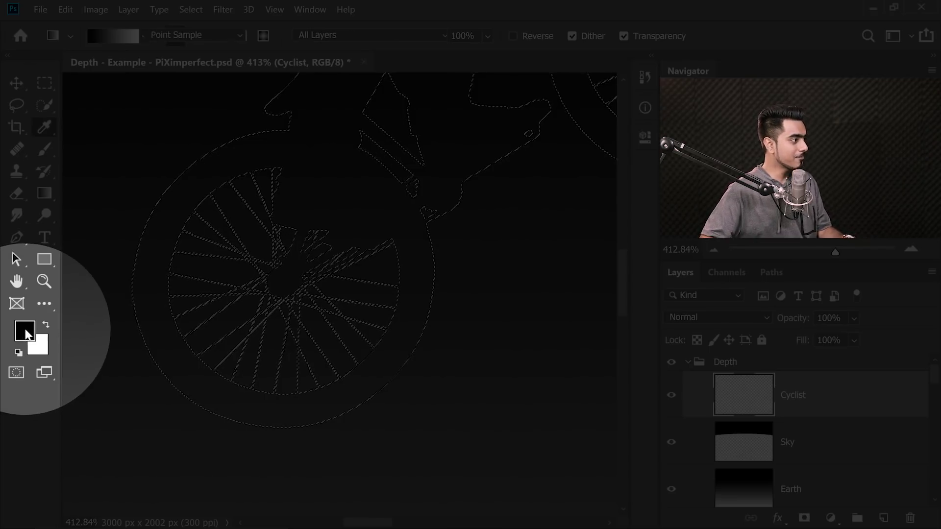
- Fill the cyclist selection with dark grey #424242, then deselect
click(26, 333)
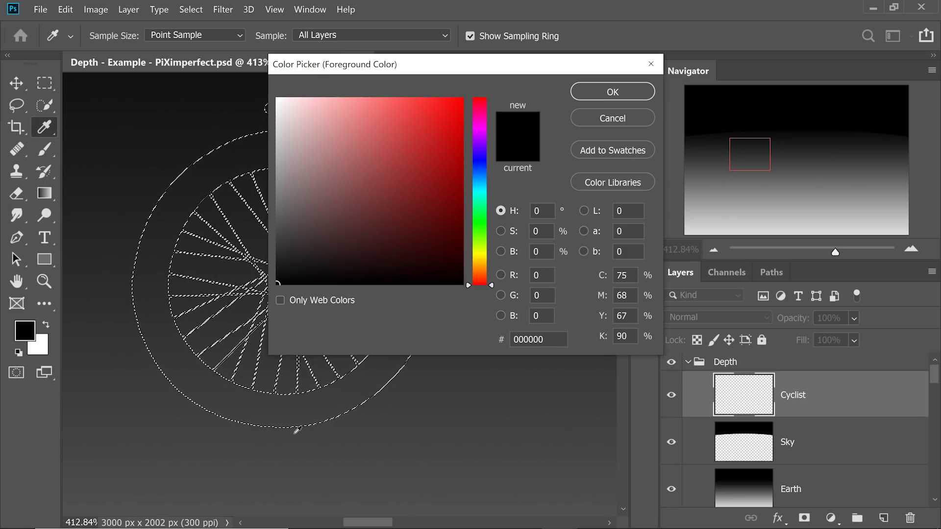
click(297, 430)
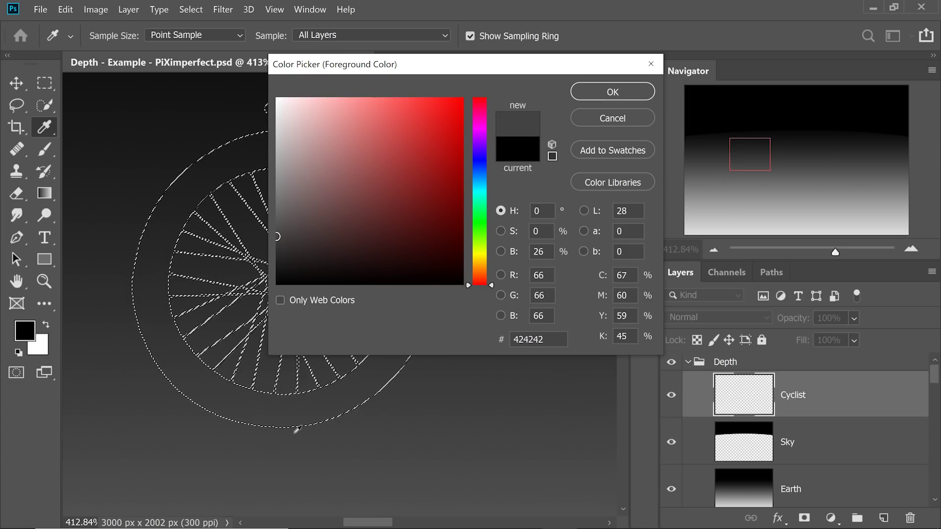
click(598, 93)
key(g)
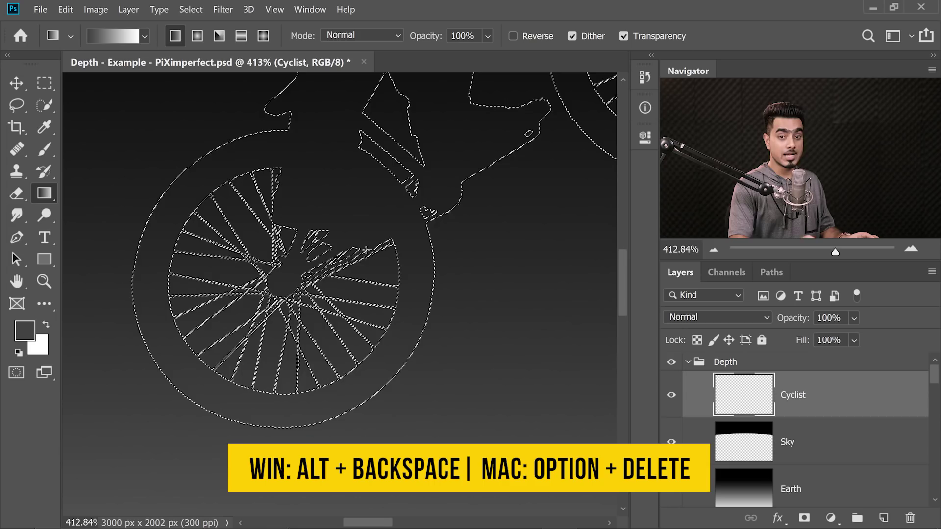
key(alt+BackSpace)
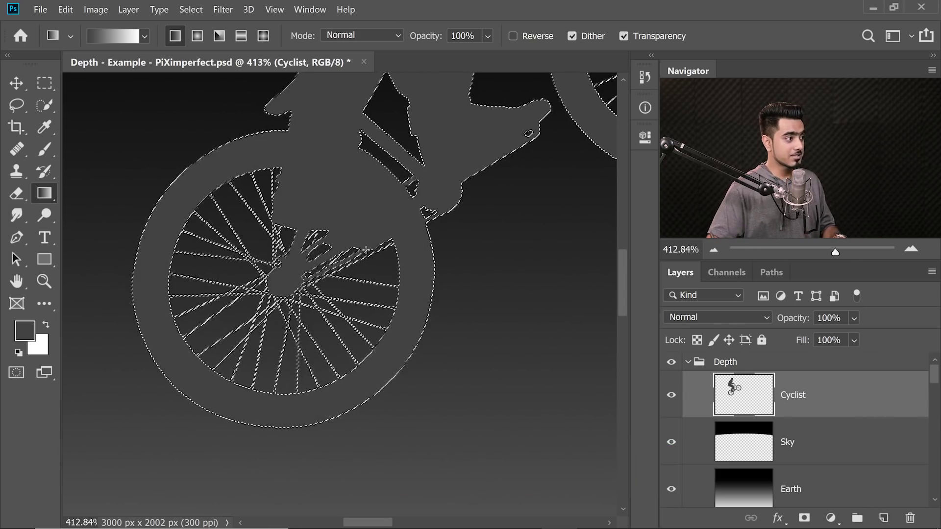
key(ctrl+d)
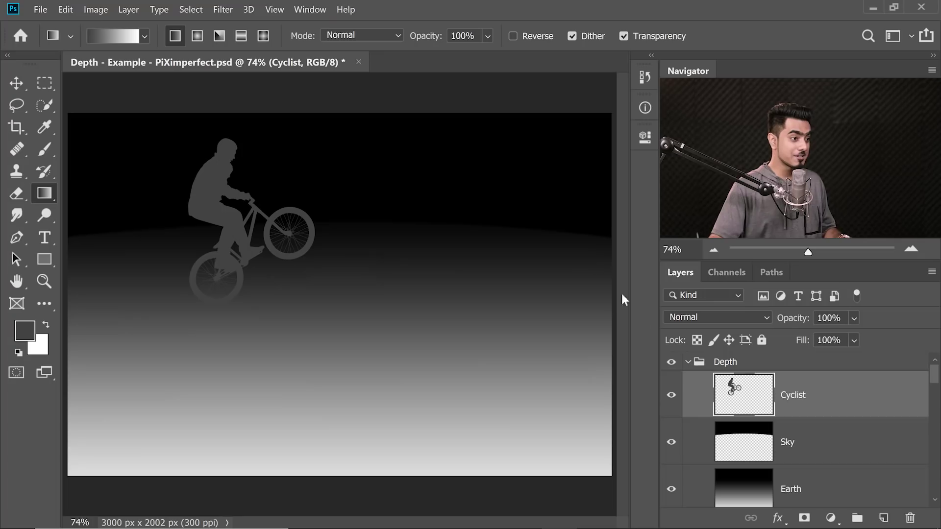
- Hide the Depth group and zoom in on the plane's engine and wing
click(689, 362)
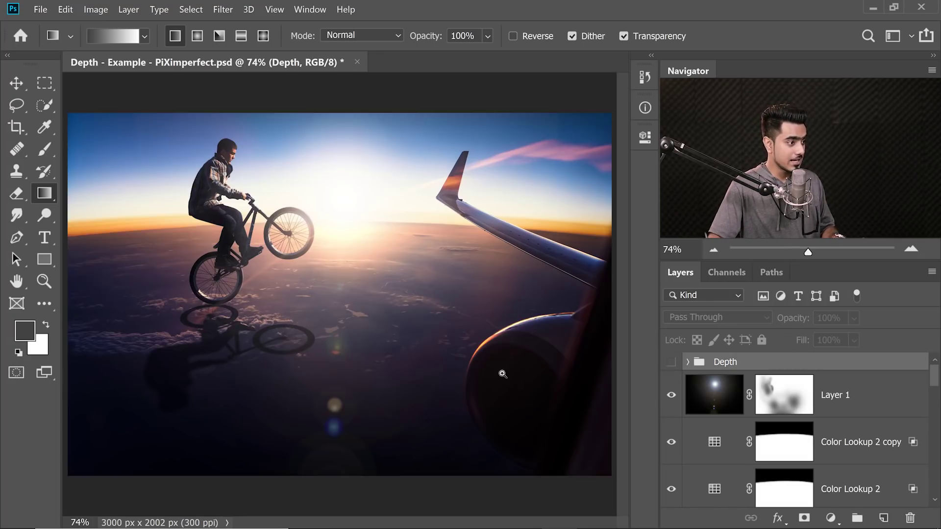
mouse_move(503, 374)
mouse_down()
mouse_move(525, 361)
mouse_move(372, 346)
mouse_up()
mouse_move(419, 76)
mouse_down()
mouse_move(436, 325)
mouse_move(393, 339)
mouse_move(391, 298)
mouse_up()
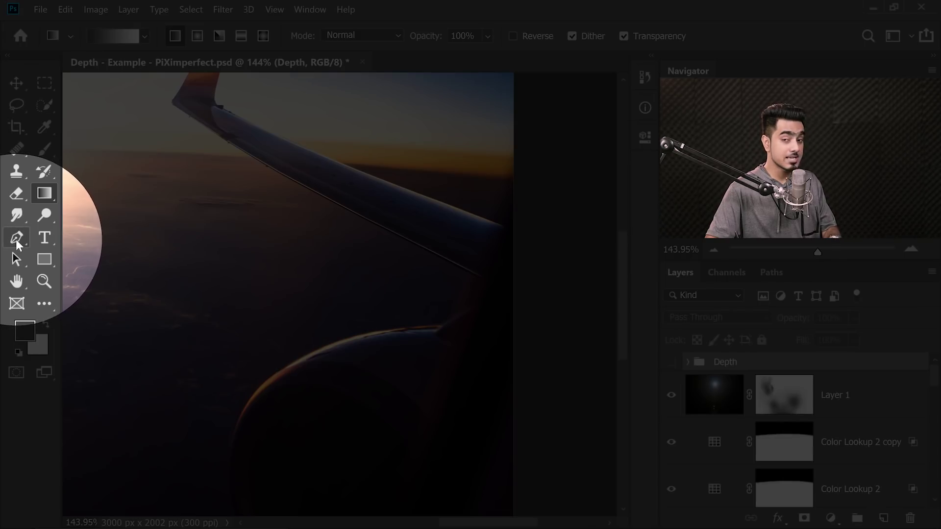
click(17, 238)
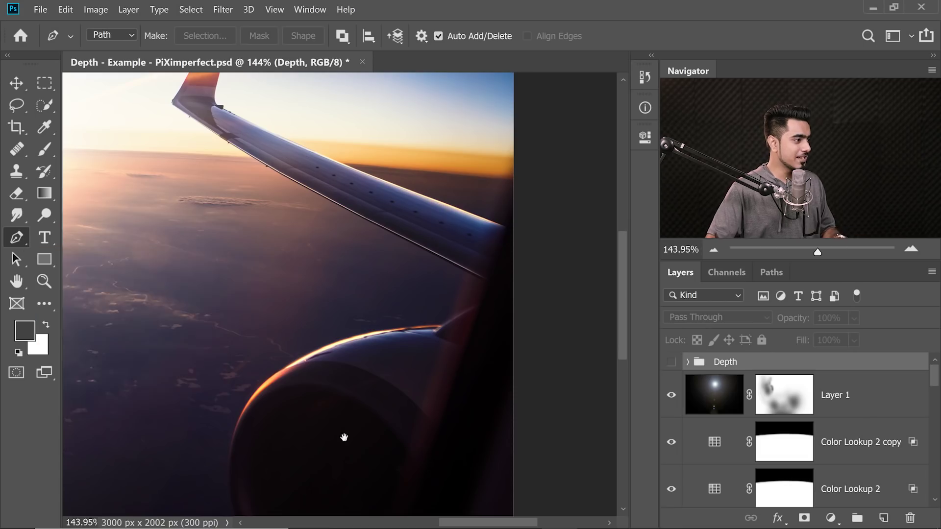
drag(344, 437, 365, 259)
scroll(361, 323, up, 3)
scroll(361, 309, up, 2)
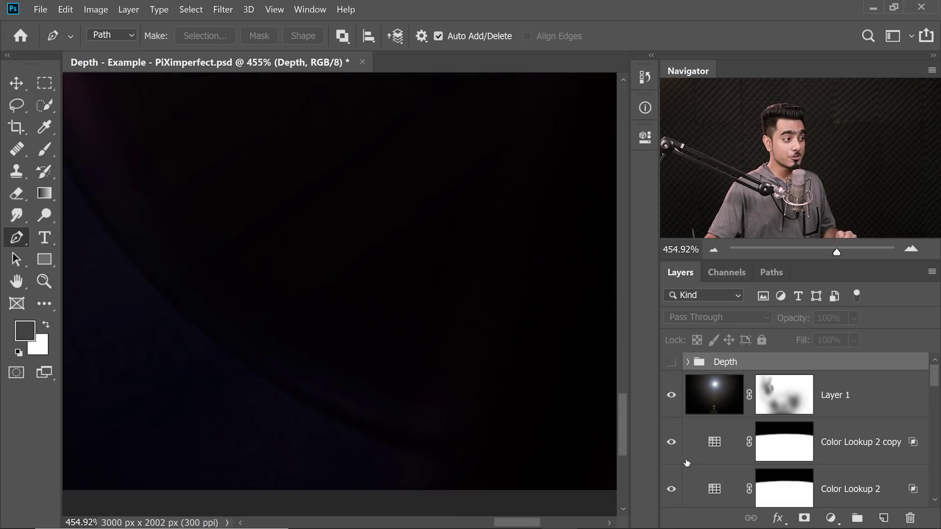
- Add a Curves adjustment with the black point raised to brighten the dark shadows
click(832, 520)
click(858, 338)
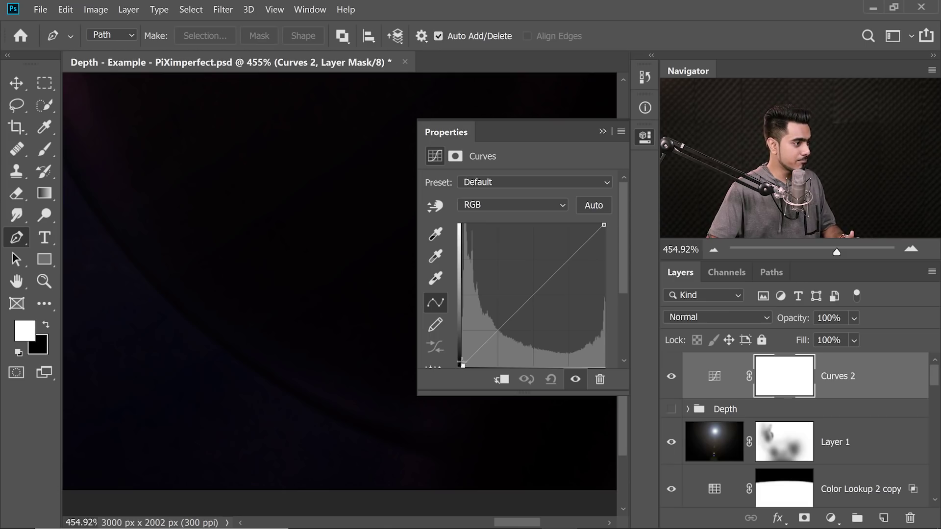
drag(462, 364, 454, 334)
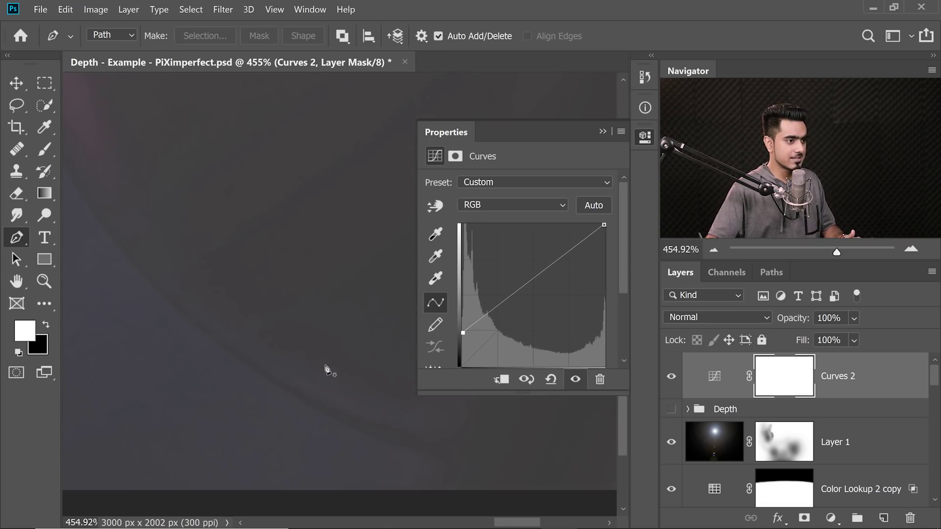
click(603, 131)
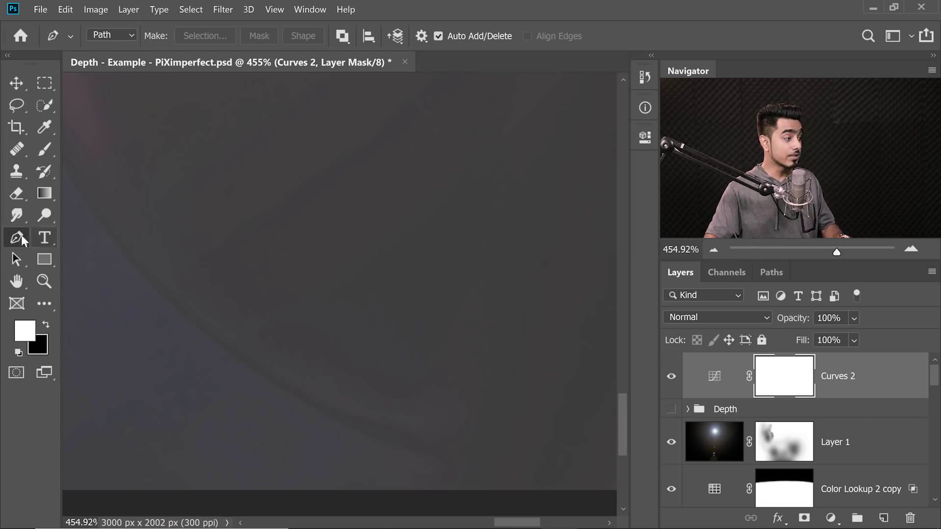
scroll(389, 390, up, 1)
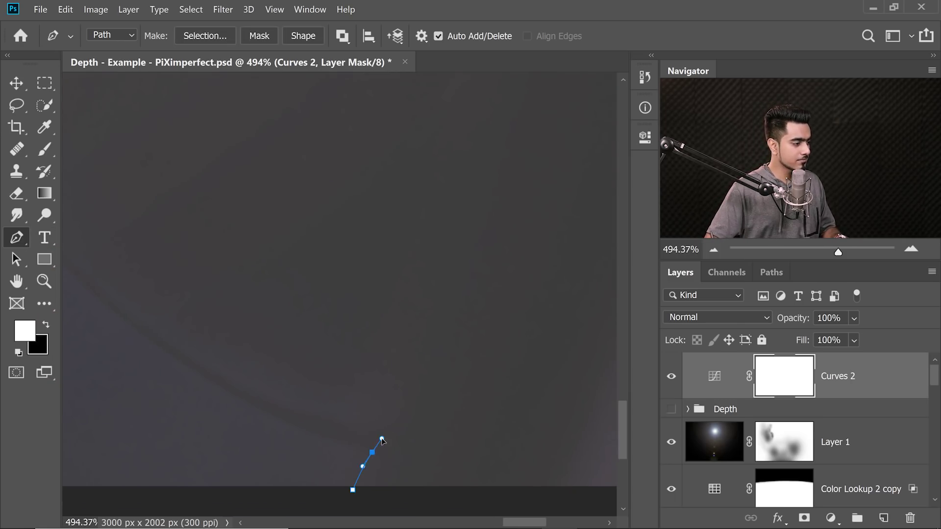
- Finish the Pen path along the engine and right wing edge, then fit the image on screen
drag(341, 439, 410, 455)
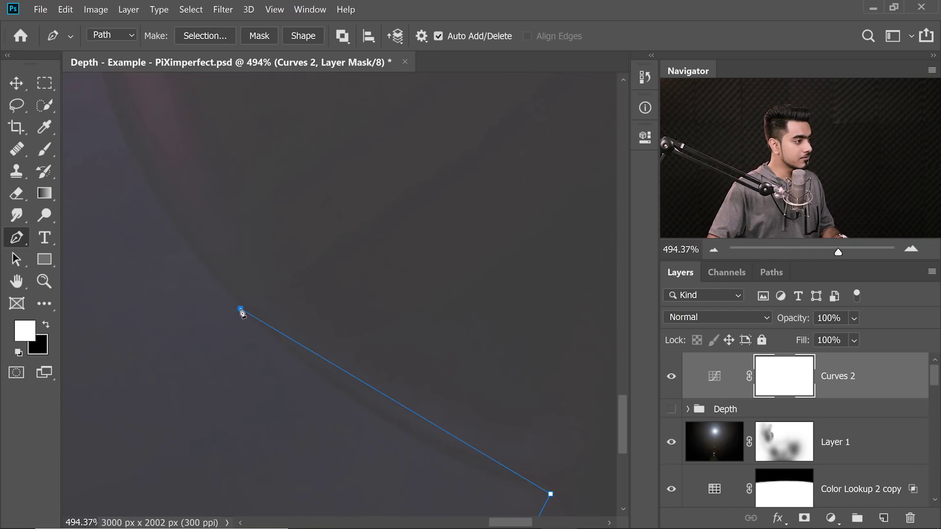
drag(281, 395, 336, 426)
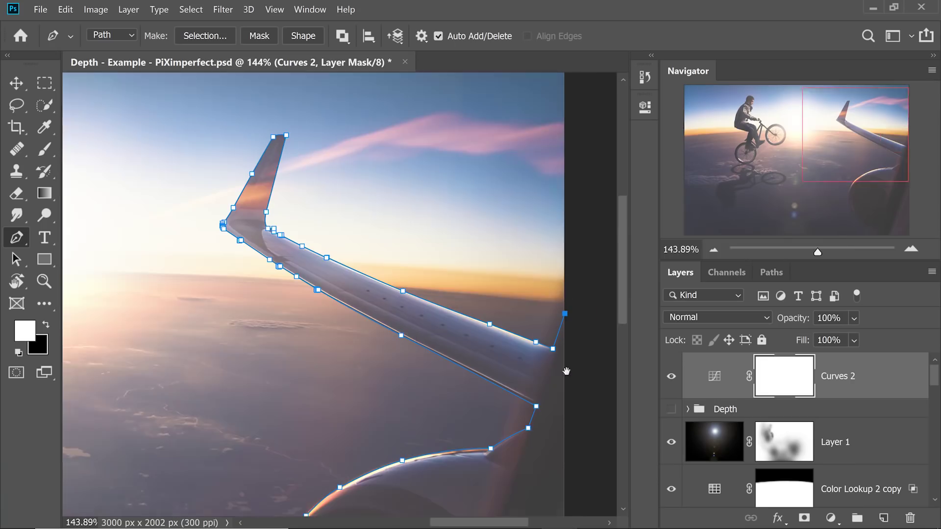
mouse_move(566, 371)
mouse_down()
mouse_move(510, 358)
mouse_move(547, 333)
mouse_up()
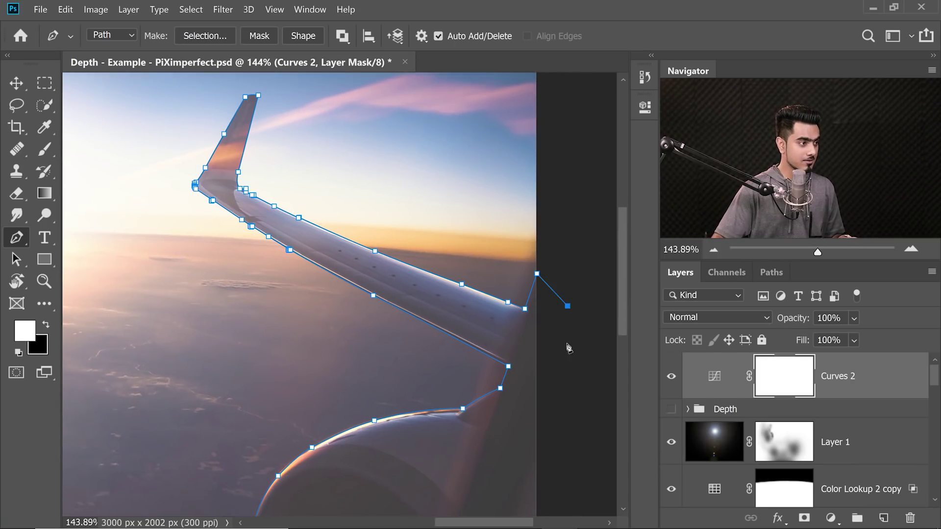
scroll(570, 353, down, 5)
click(578, 358)
scroll(577, 360, down, 5)
click(586, 390)
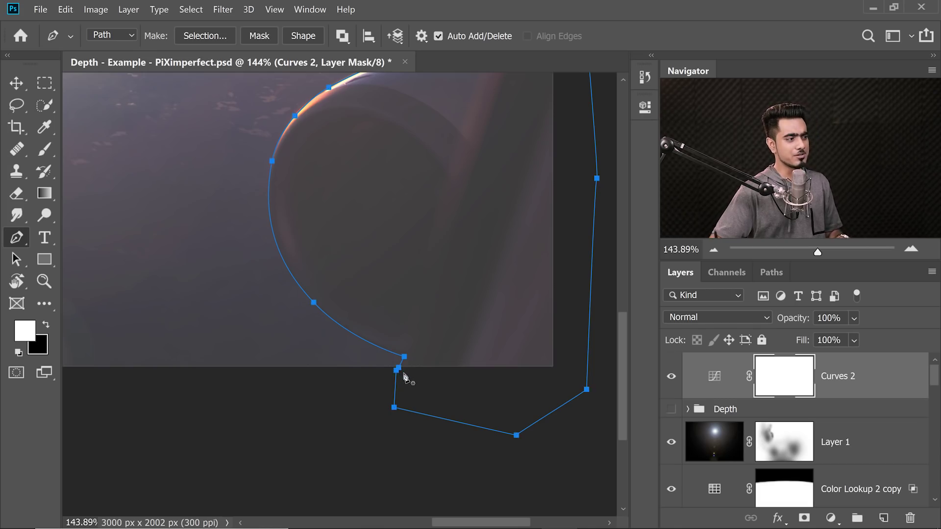
key(ctrl+0)
scroll(526, 324, up, 3)
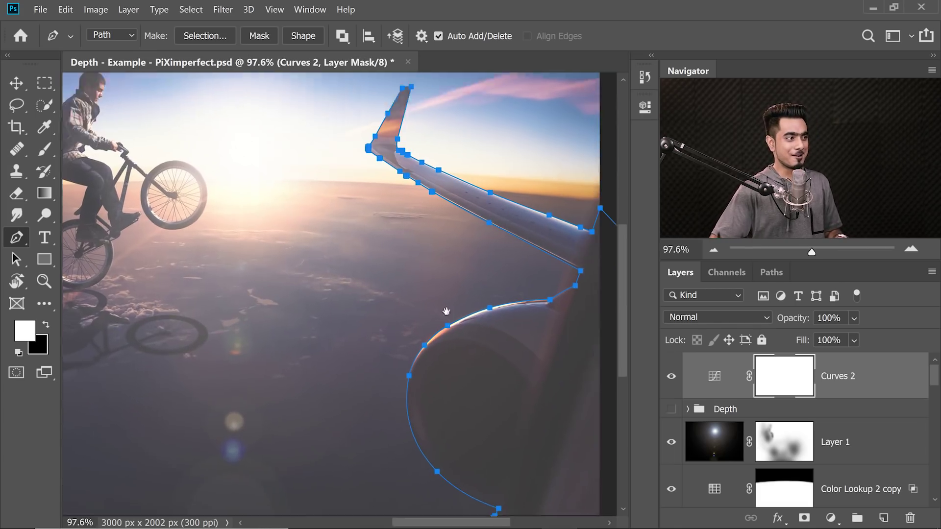
- Save the Work Path in the Paths panel under the name 'Aircrraft'
right_click(492, 326)
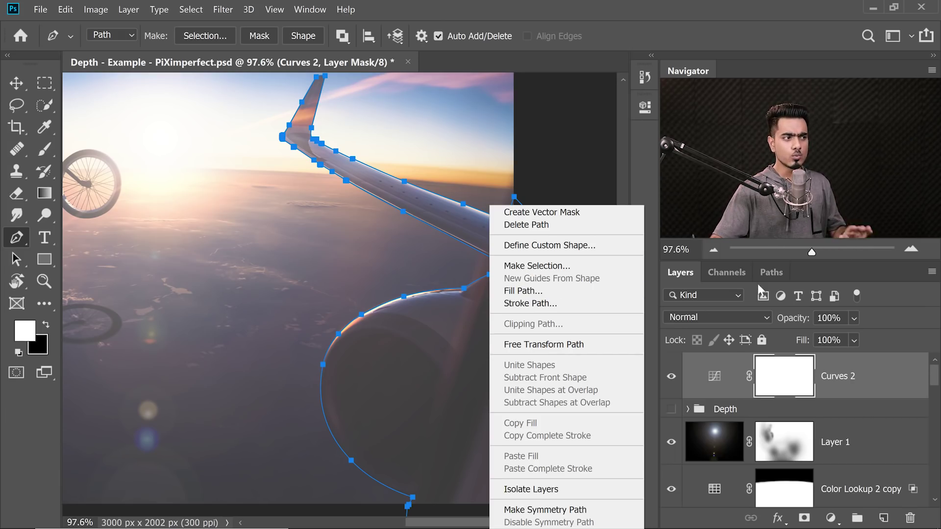
click(768, 277)
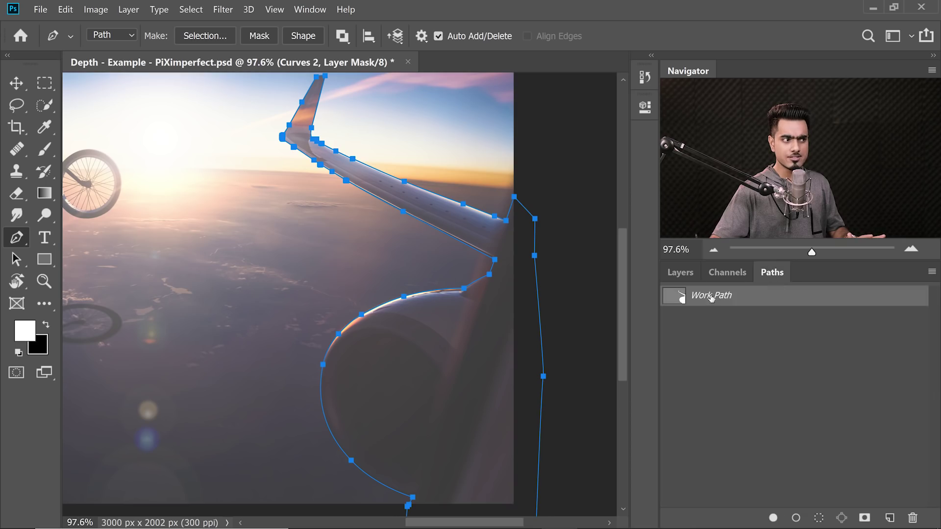
double_click(715, 297)
text(Aircr)
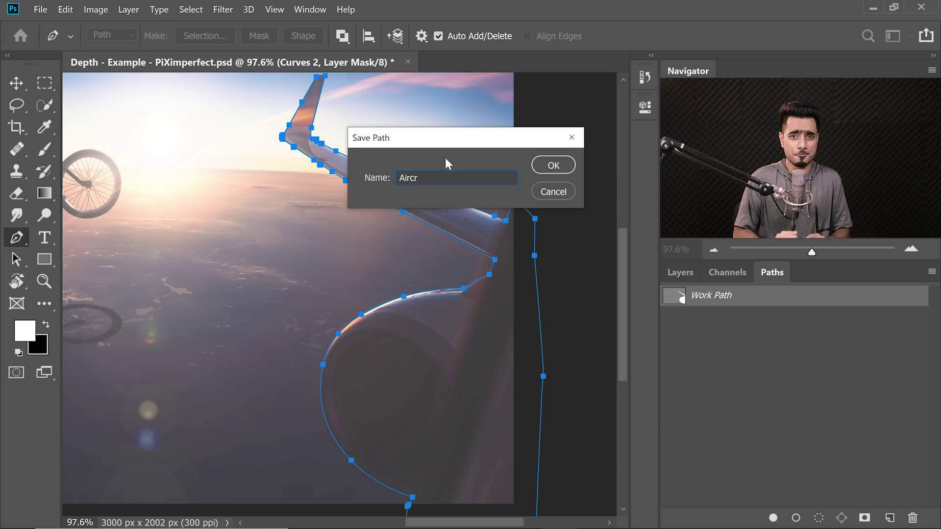
text(aft)
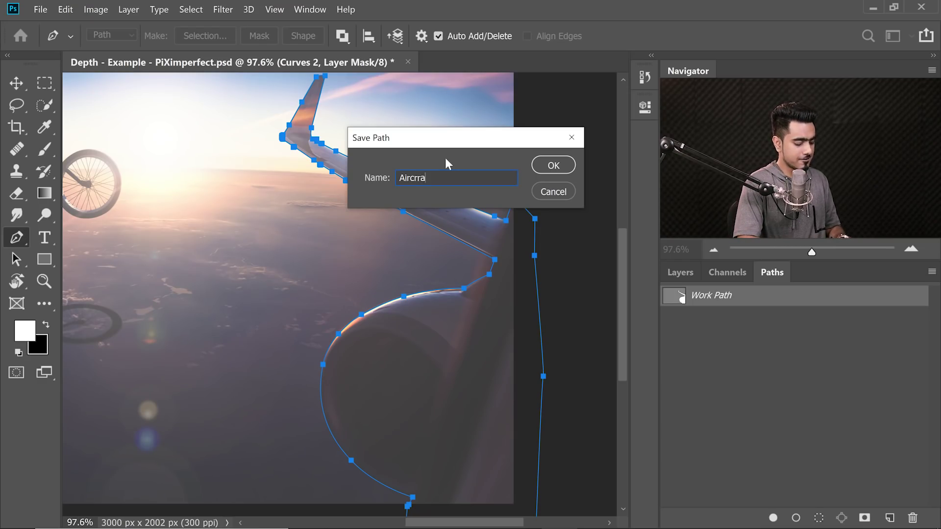
key(Return)
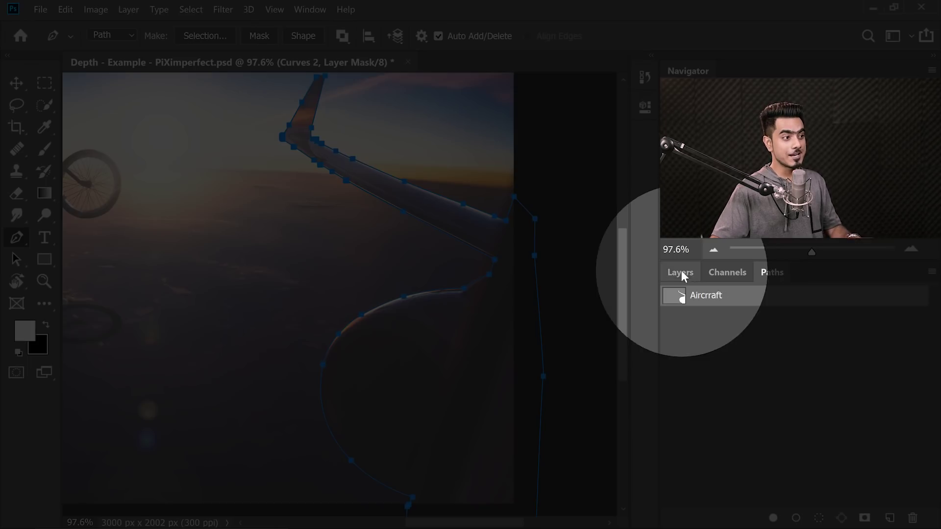
- Load the Aircrraft path as a selection with 0 feather
click(681, 273)
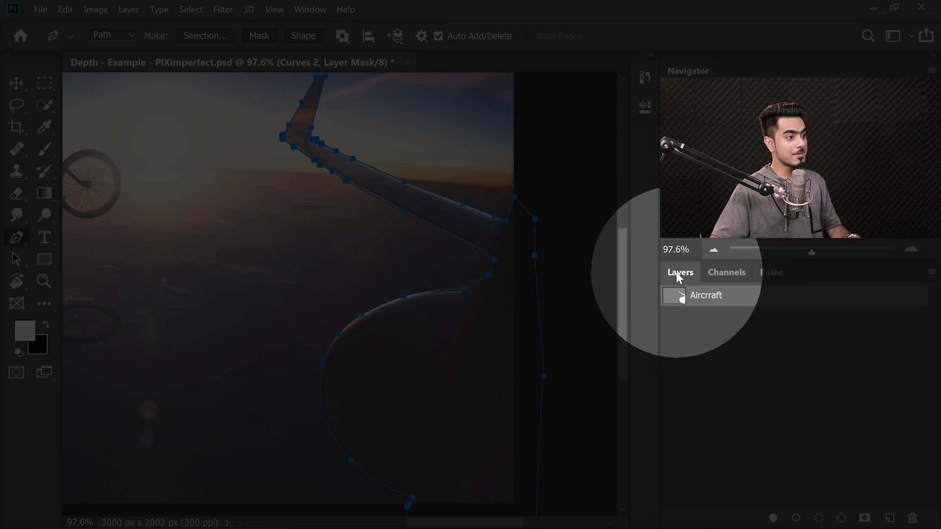
right_click(513, 291)
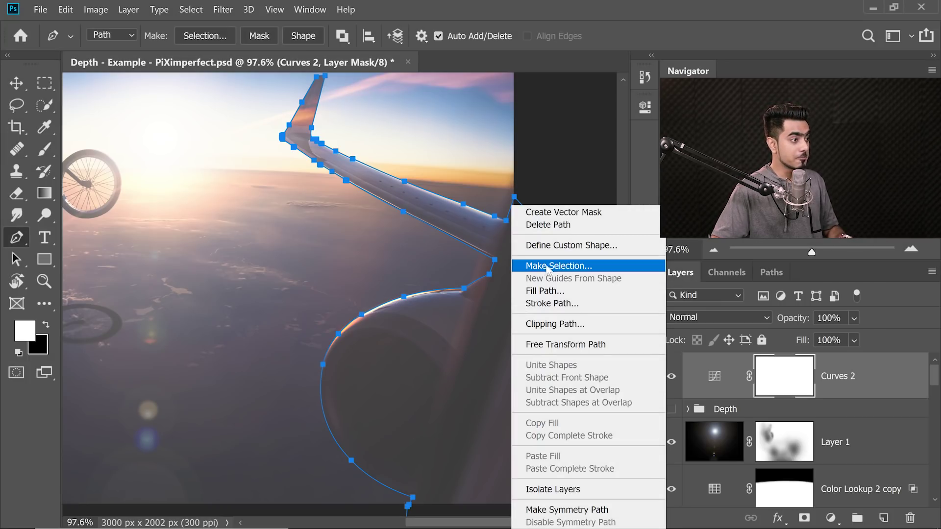
click(524, 268)
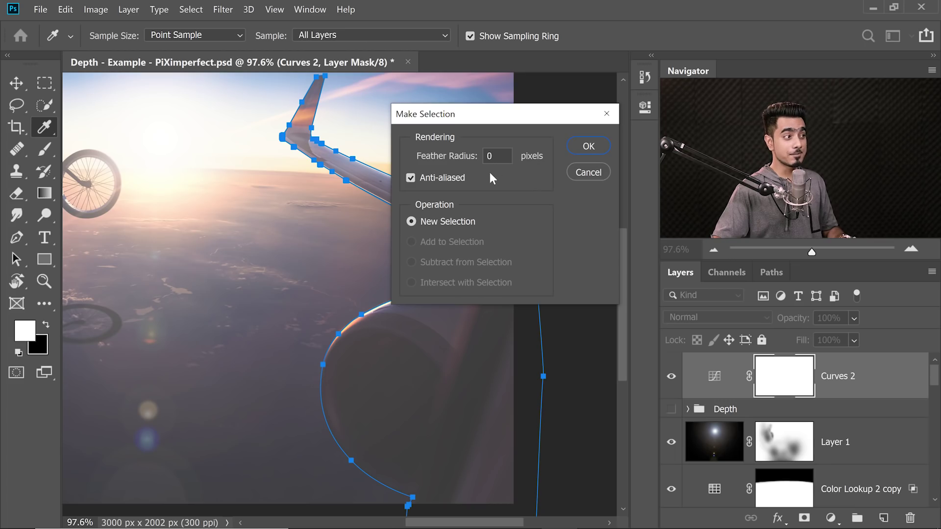
click(588, 147)
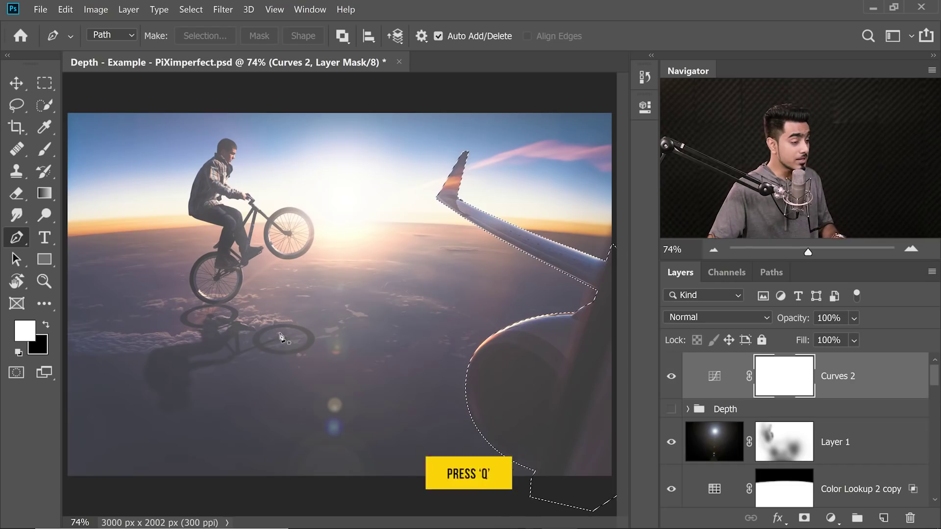
key(q)
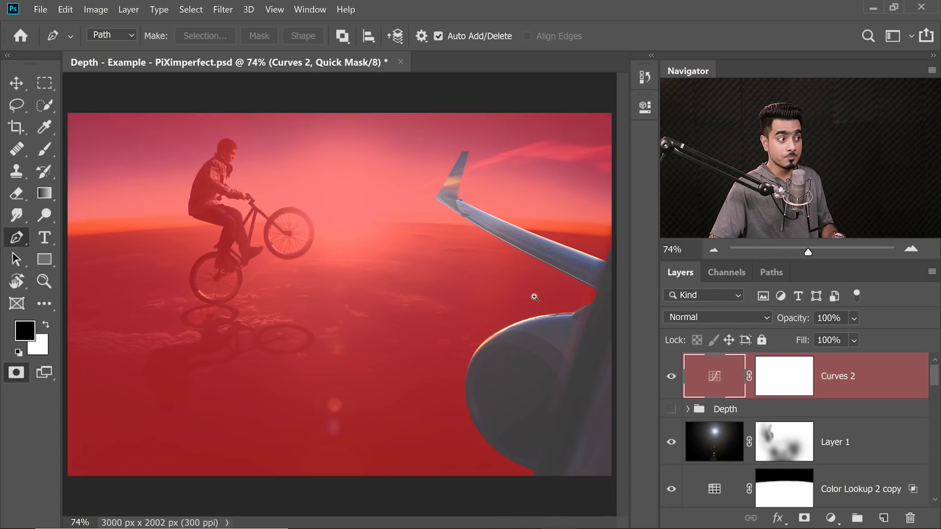
scroll(545, 302, up, 3)
drag(545, 301, 409, 270)
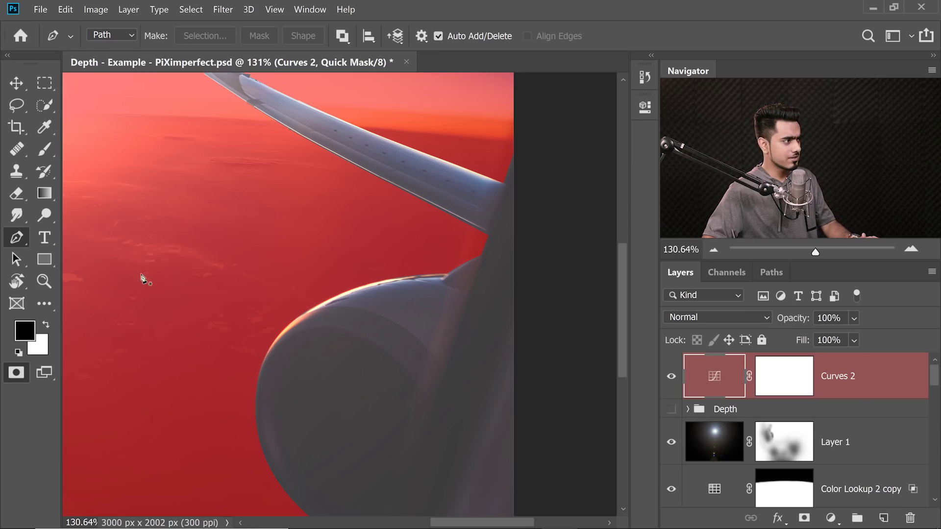
double_click(17, 373)
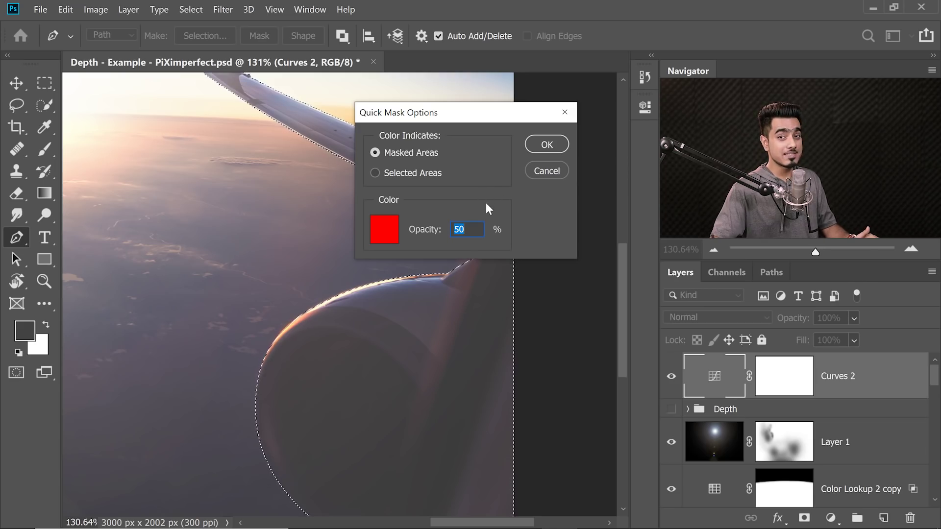
click(545, 146)
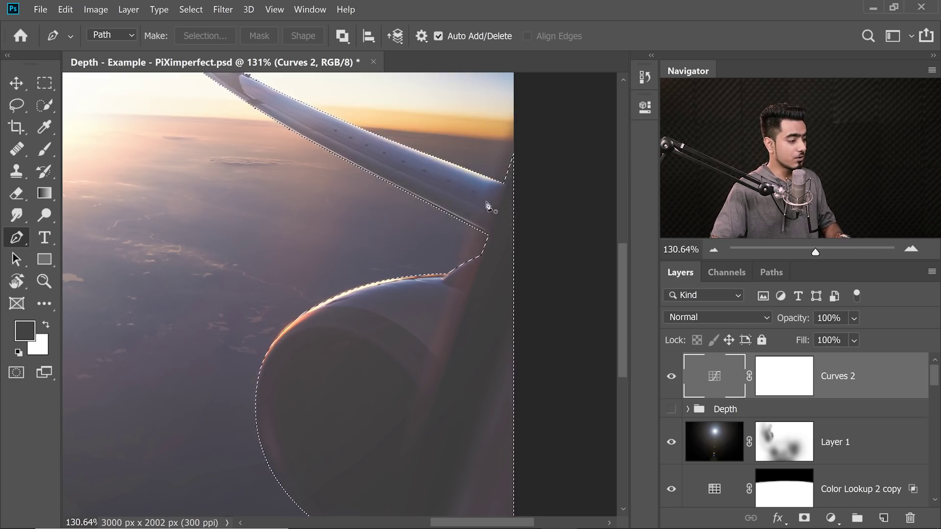
key(q)
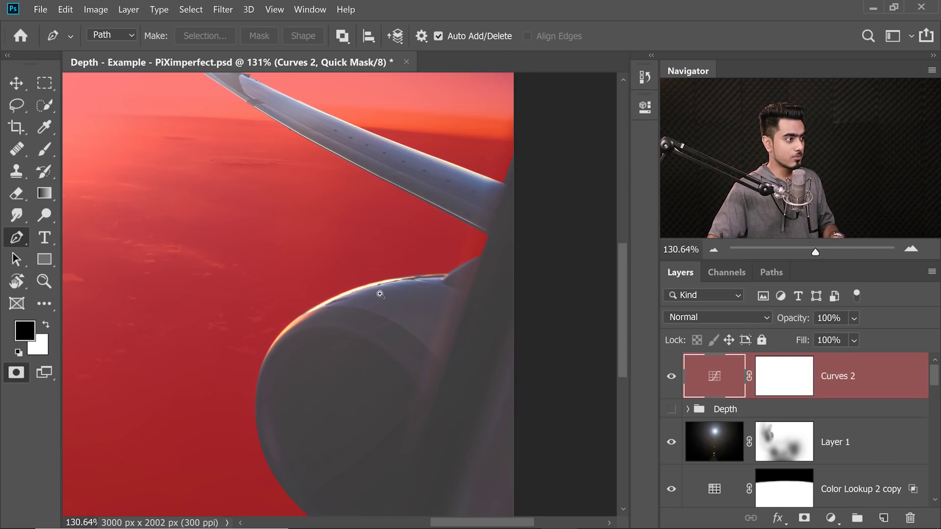
scroll(377, 304, up, 5)
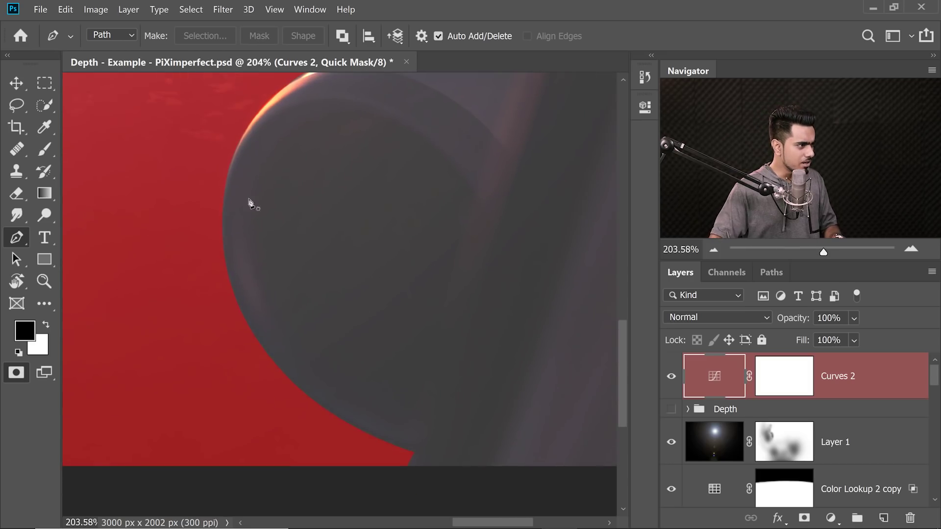
key(q)
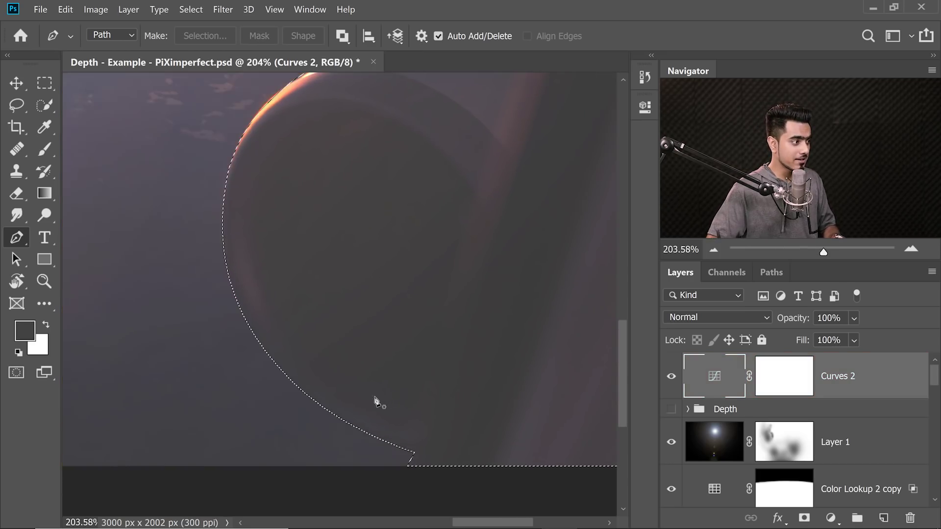
scroll(375, 399, up, 5)
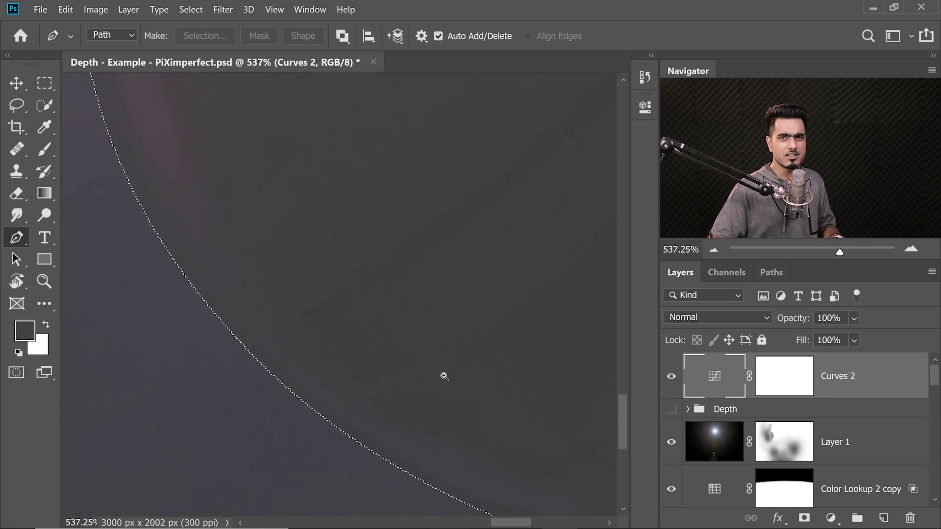
scroll(429, 376, down, 5)
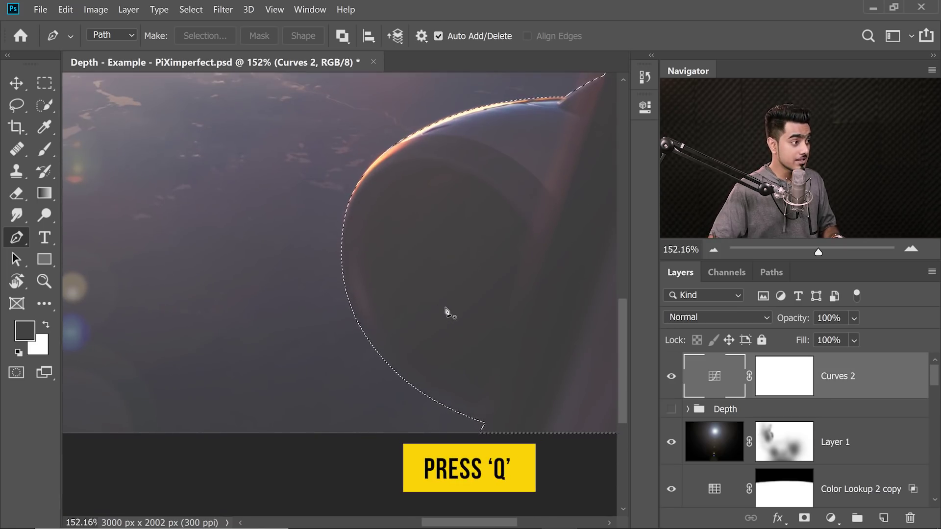
- Enter Quick Mask mode and pick the Blur tool to soften the engine's mask edge
key(q)
drag(479, 290, 395, 277)
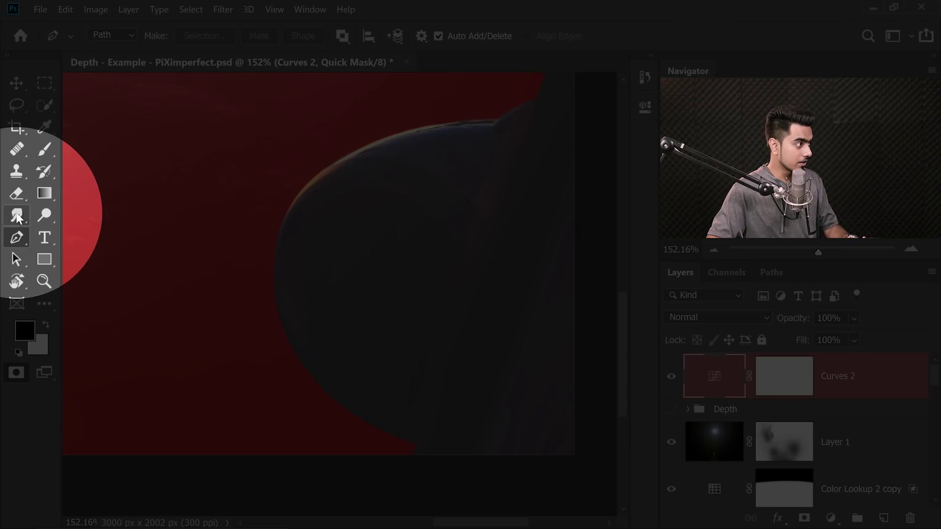
click(17, 218)
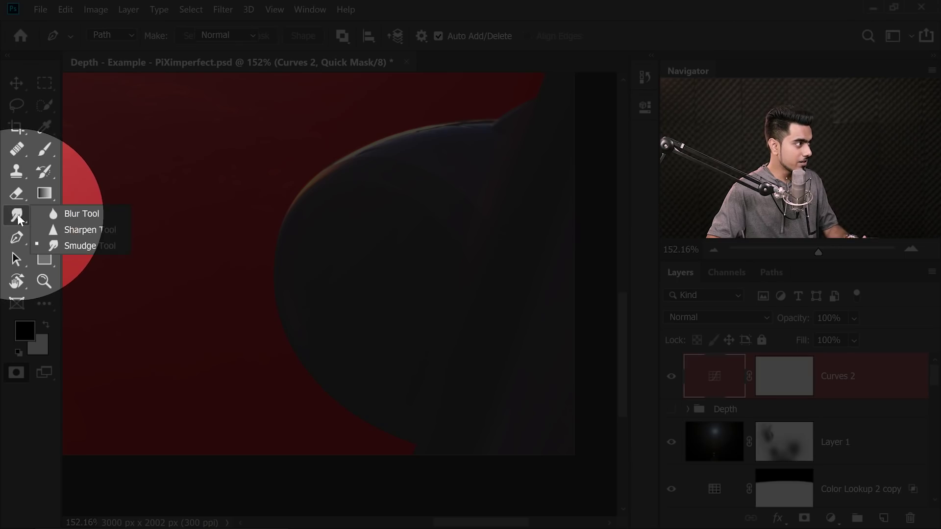
click(72, 218)
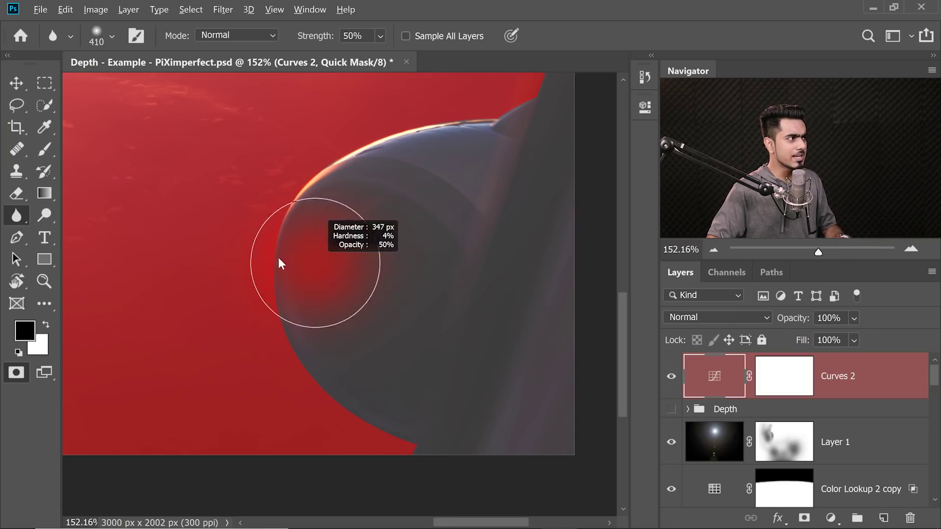
drag(371, 243, 336, 269)
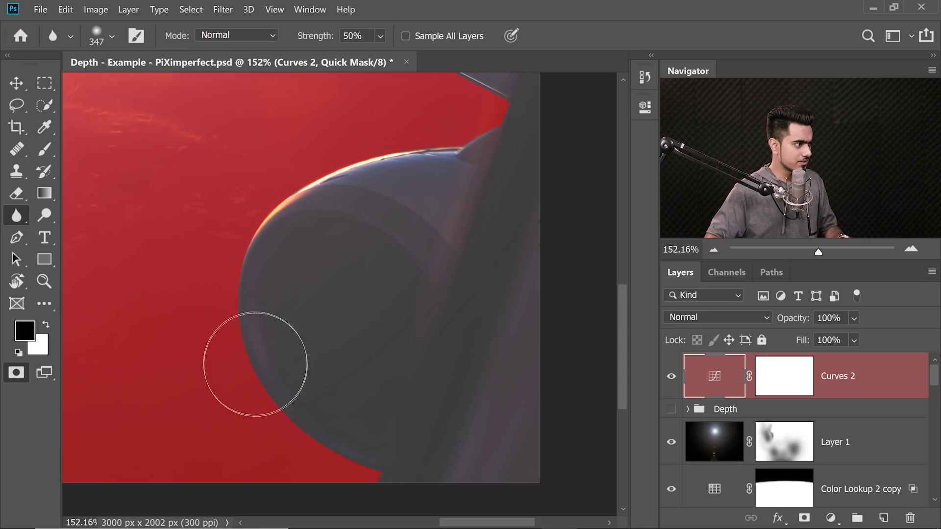
scroll(263, 389, up, 3)
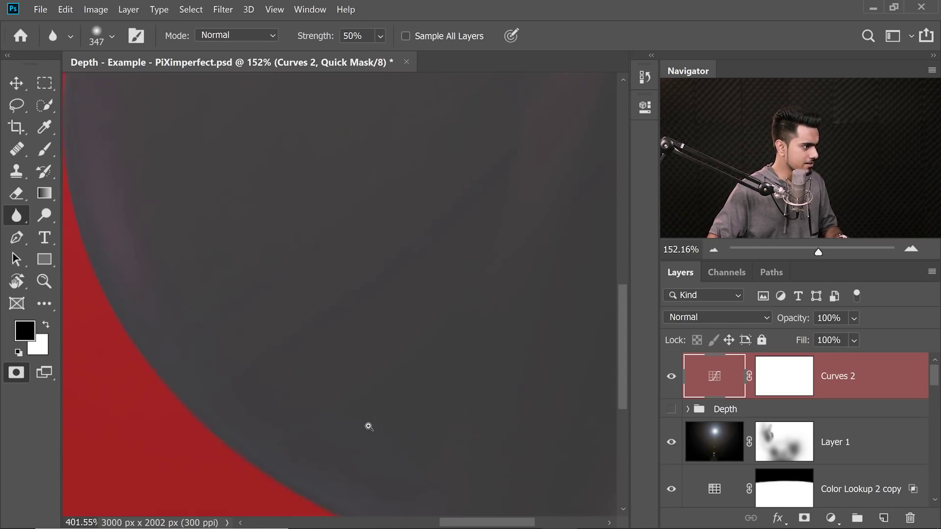
scroll(368, 426, down, 1)
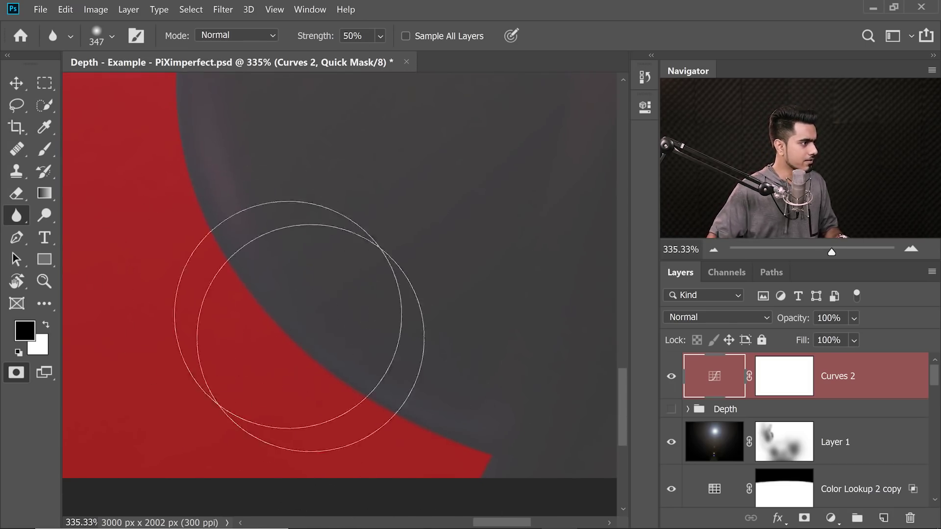
scroll(324, 236, up, 5)
scroll(296, 205, up, 3)
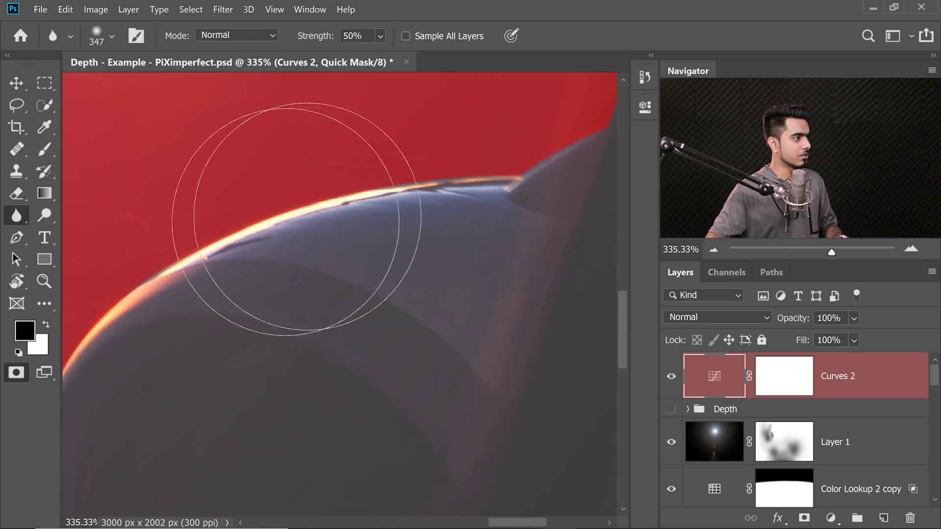
drag(384, 177, 230, 307)
scroll(390, 242, up, 3)
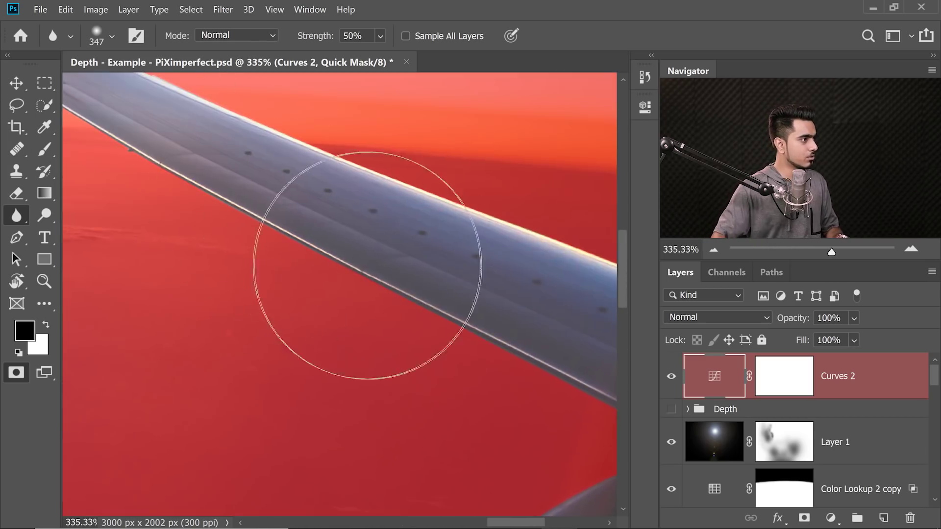
scroll(343, 248, up, 3)
scroll(268, 170, up, 3)
scroll(232, 232, down, 3)
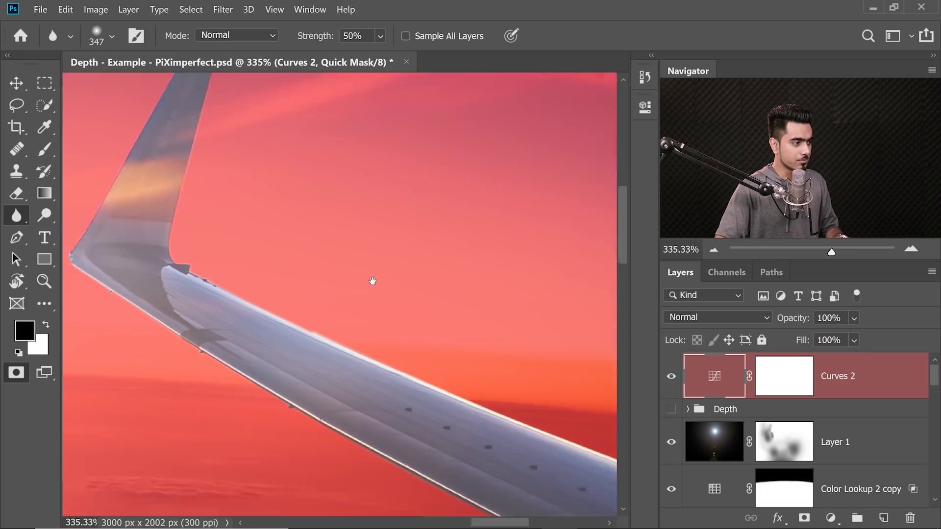
scroll(372, 279, down, 3)
scroll(441, 342, right, 3)
scroll(361, 348, up, 1)
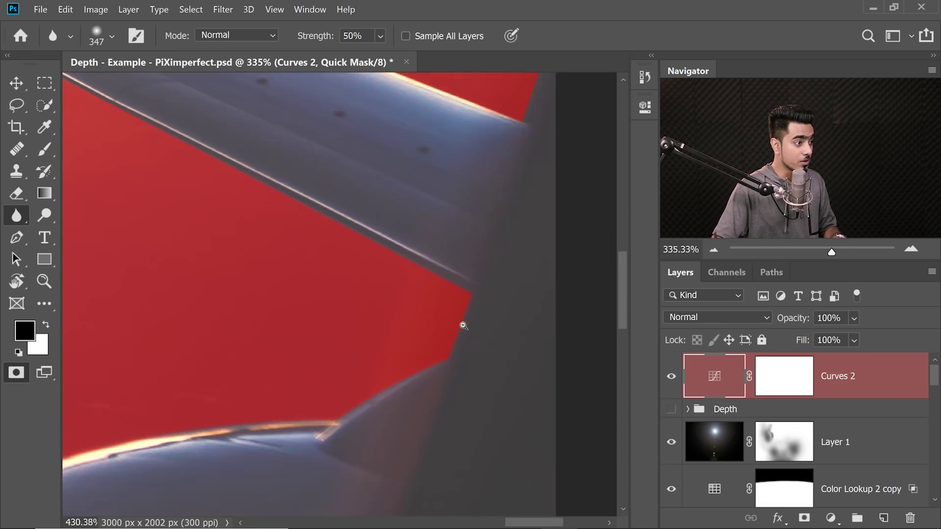
scroll(462, 326, up, 2)
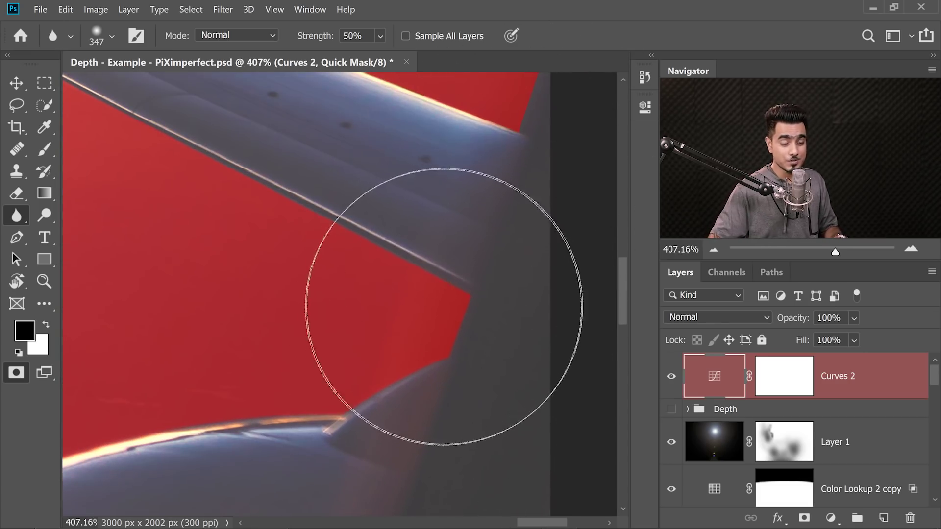
scroll(442, 346, down, 5)
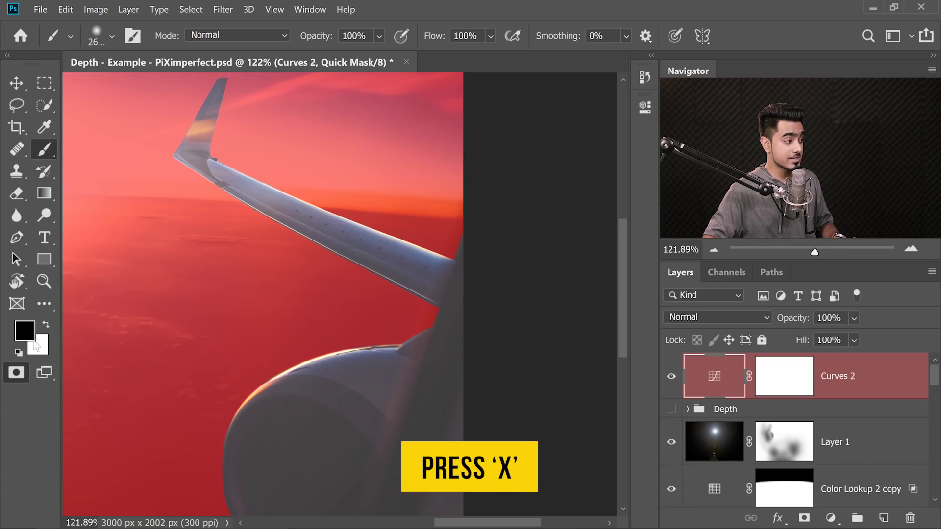
- Switch the foreground to white and shrink the brush to about 198 px
key(x)
mouse_move(337, 336)
mouse_down()
mouse_move(147, 285)
mouse_move(409, 329)
mouse_move(229, 294)
mouse_up()
drag(370, 316, 227, 298)
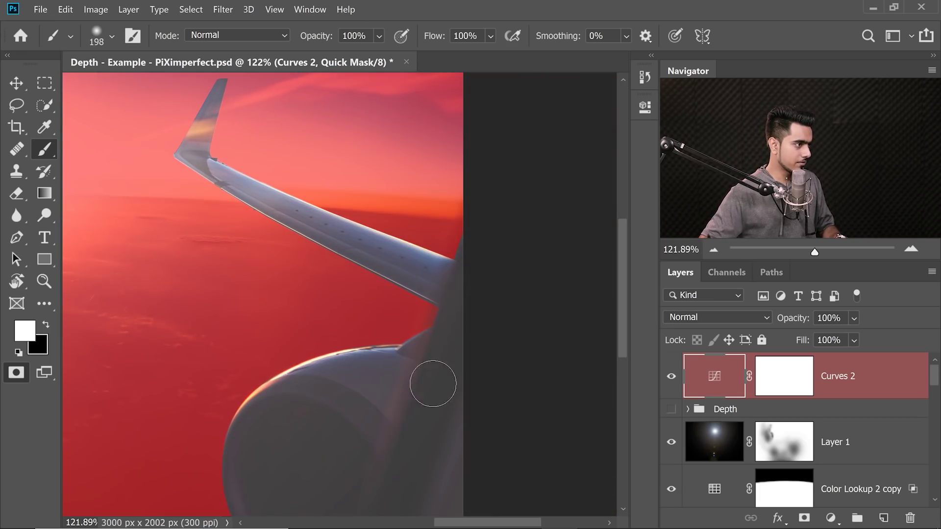
scroll(426, 426, down, 2)
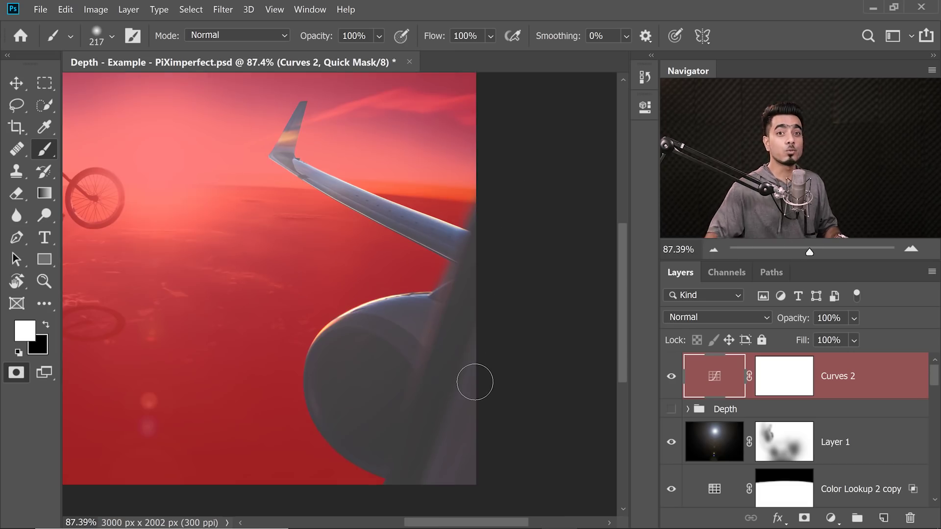
- Exit Quick Mask, delete Curves 2, and fill the selection white on a new layer above Cyclist
key(q)
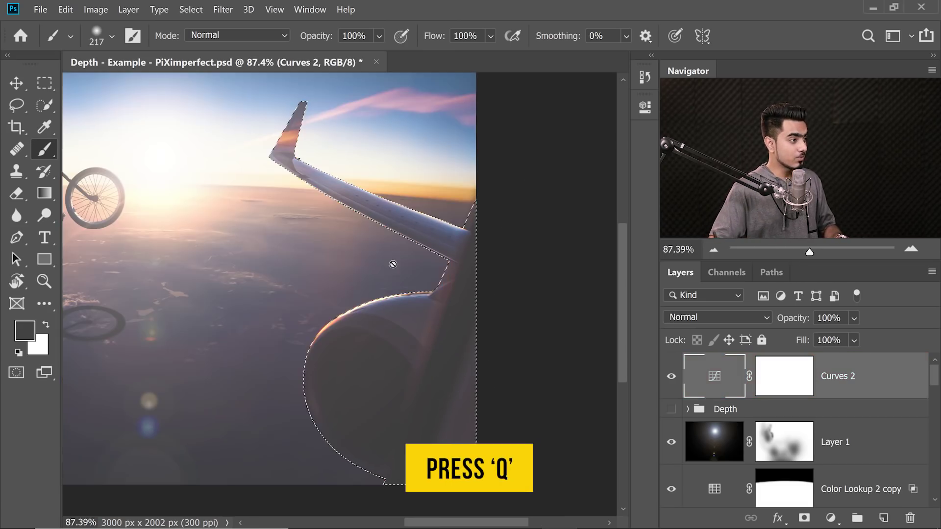
scroll(400, 227, down, 1)
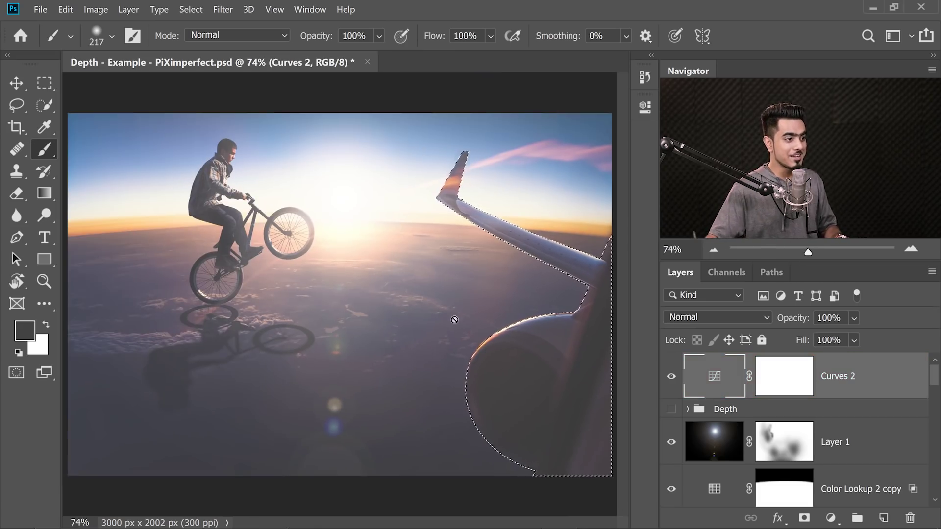
drag(885, 376, 911, 518)
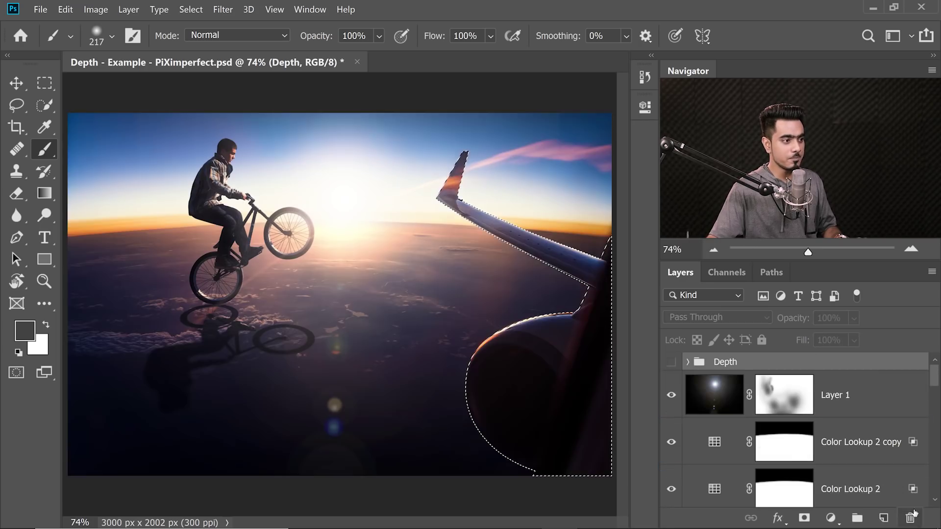
click(688, 364)
click(804, 398)
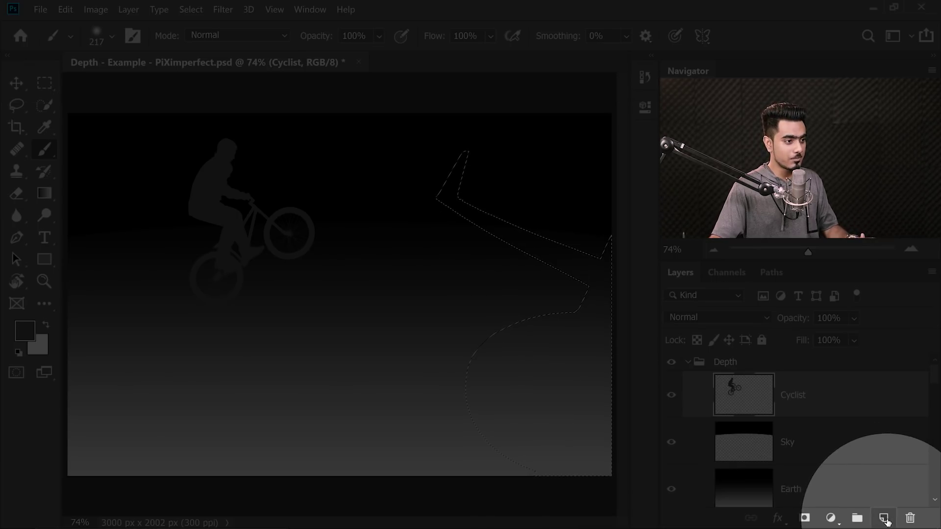
click(885, 519)
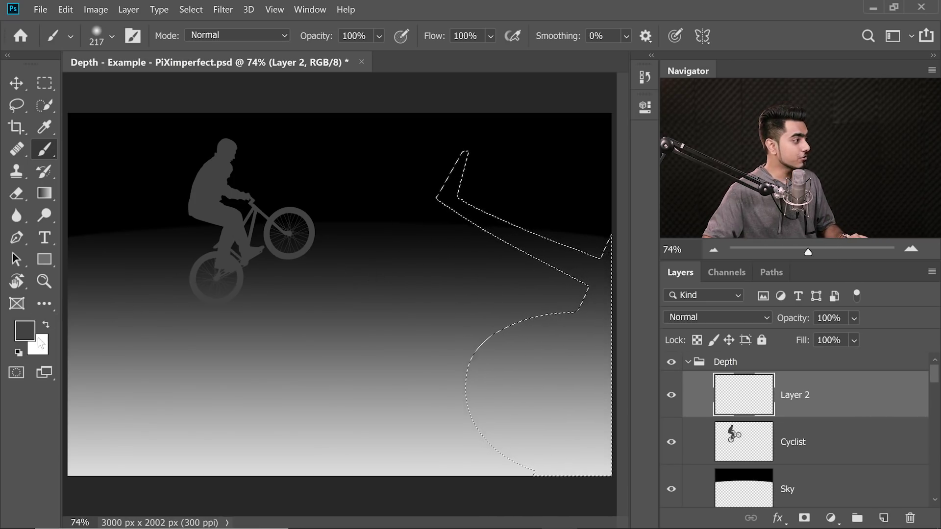
key(x)
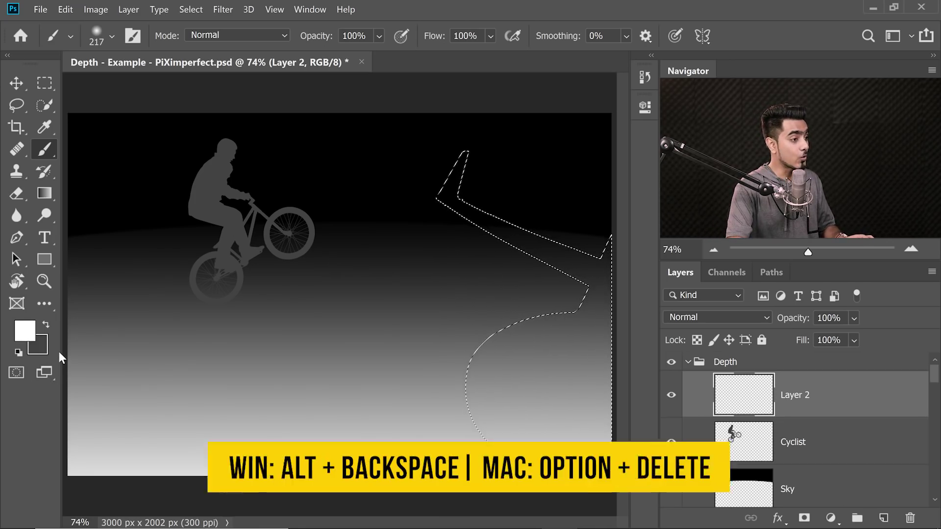
key(alt+BackSpace)
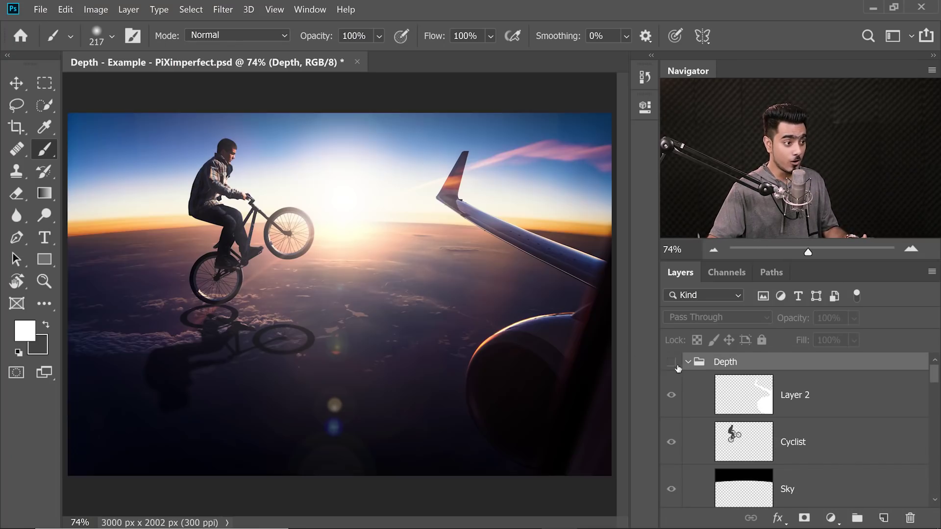
- Collapse the Depth group and use Export As to save composite.png in Desktop\DEPTH
click(685, 362)
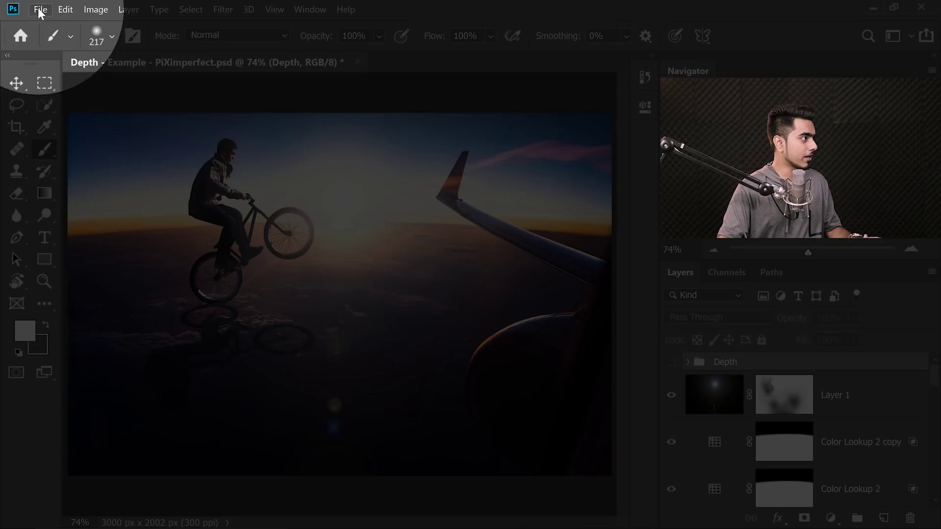
click(40, 10)
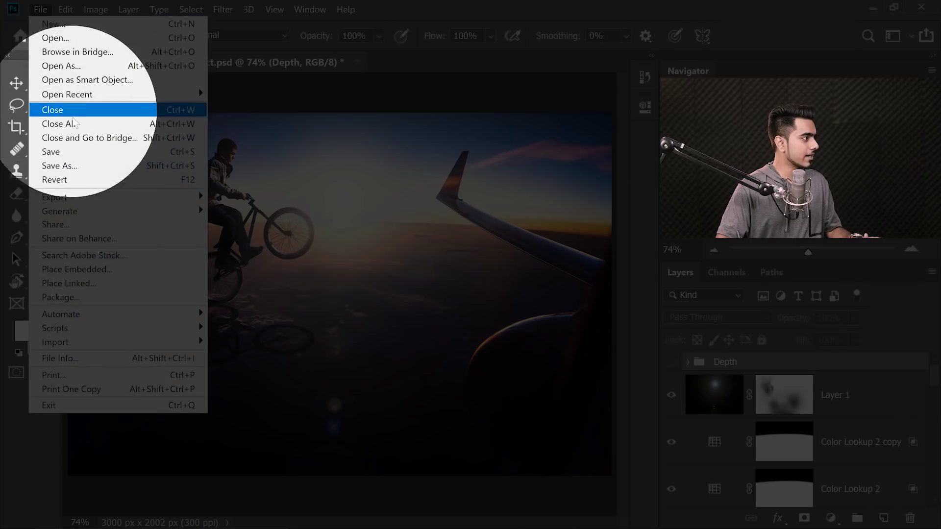
click(233, 212)
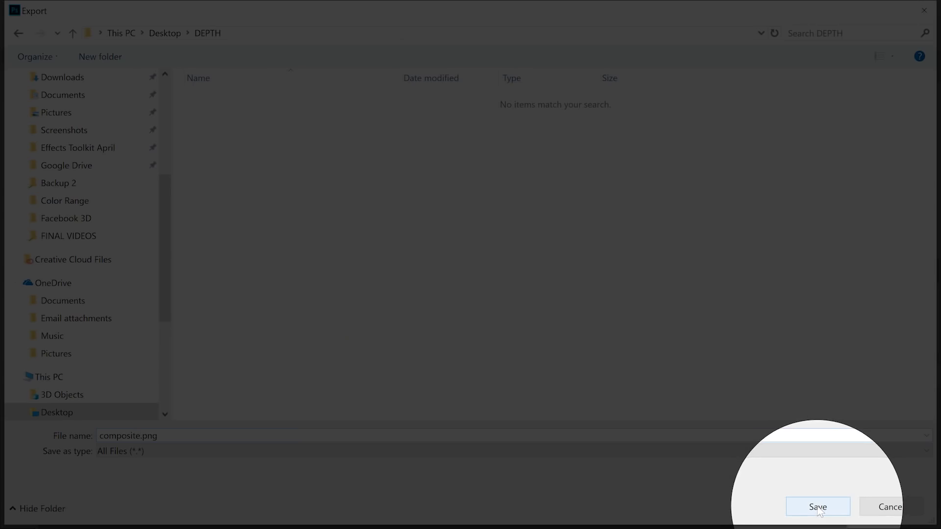
click(819, 509)
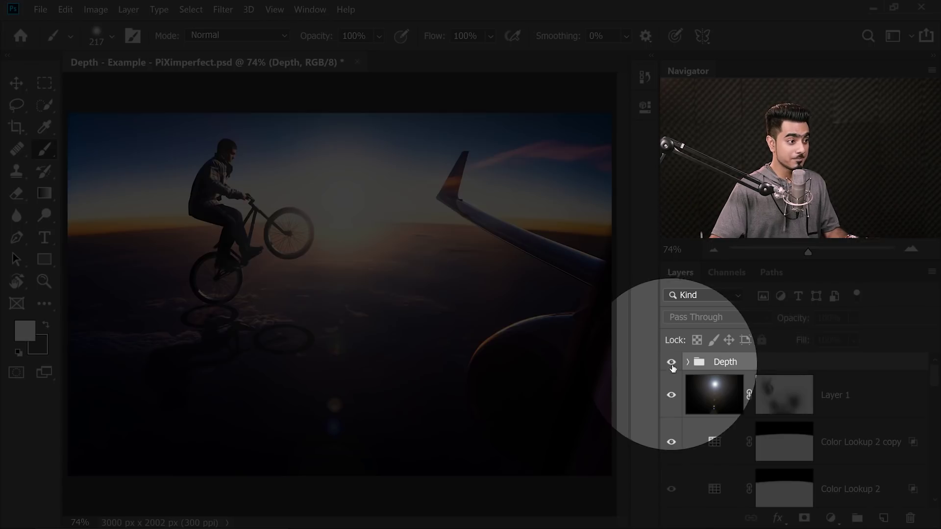
- Show the Depth group and export it as composite_depth.png in the DEPTH folder
click(671, 362)
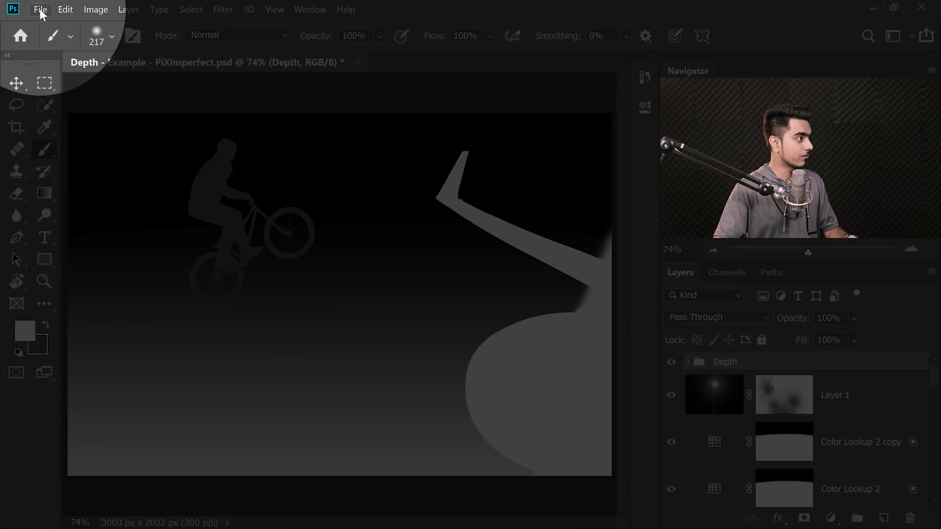
click(40, 9)
mouse_move(117, 197)
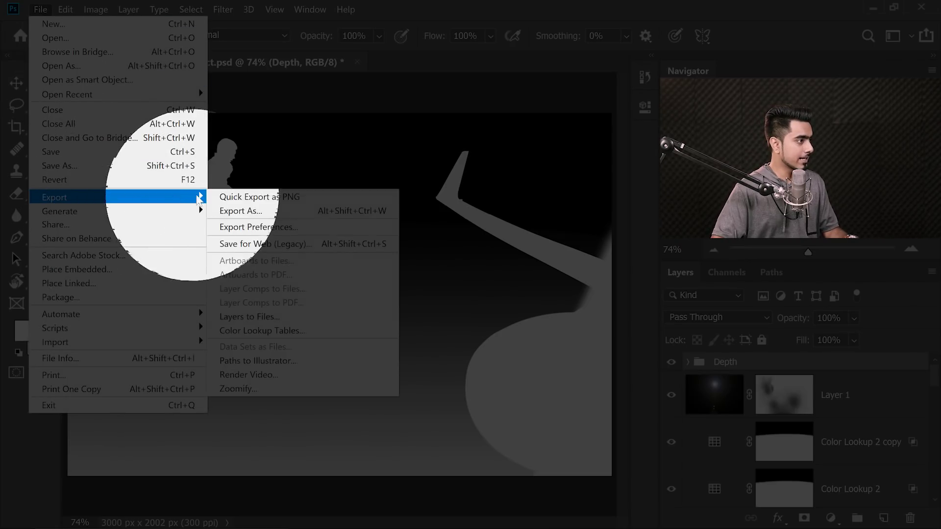
click(243, 211)
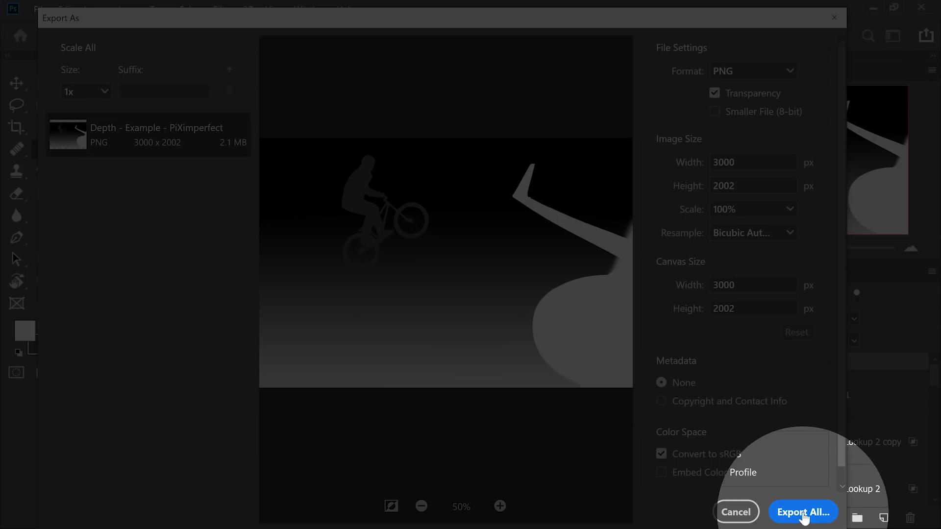
click(804, 514)
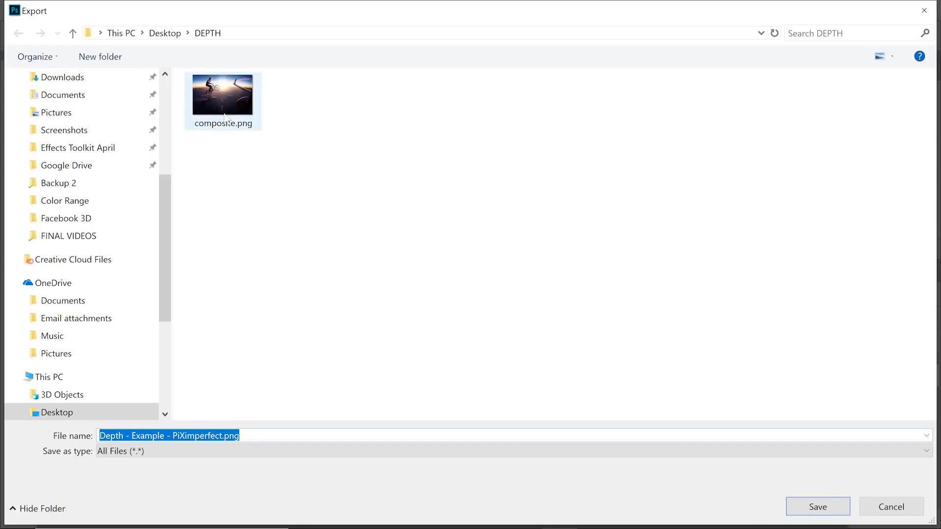
click(230, 108)
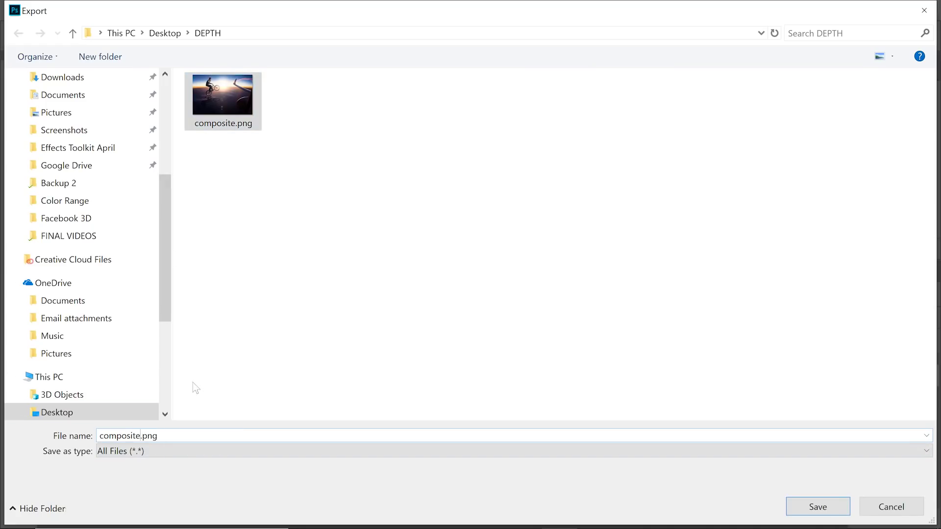
text(_d)
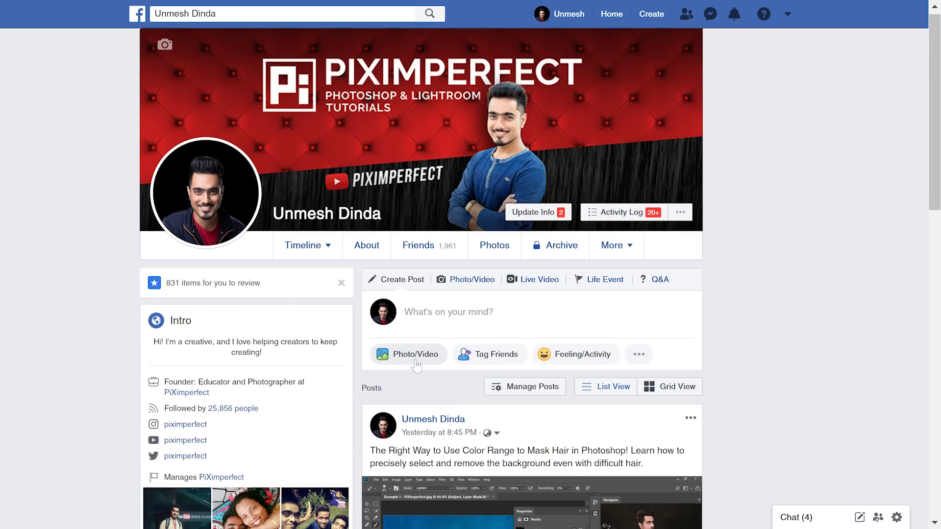
- Upload composite.png and composite_depth.png together through the composer's Photo/Video option
click(415, 354)
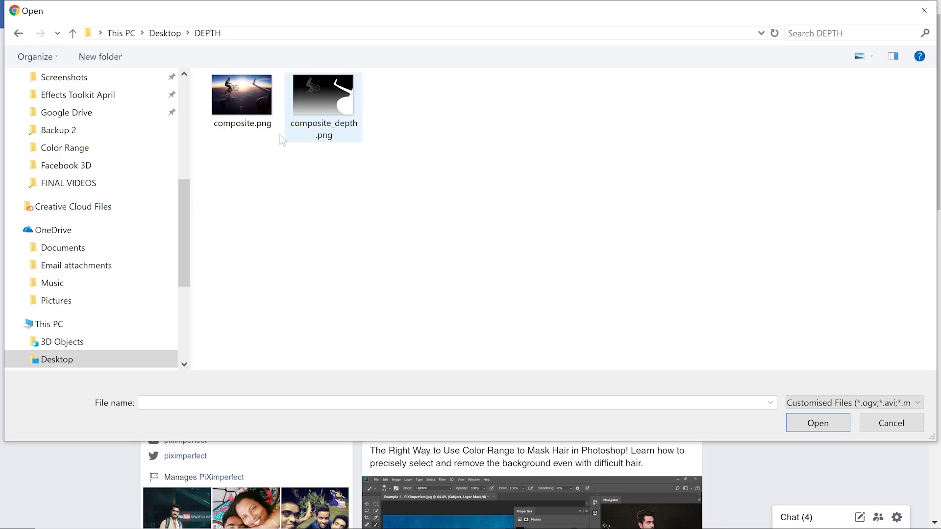
mouse_move(246, 157)
mouse_down()
mouse_move(254, 118)
mouse_move(365, 99)
mouse_up()
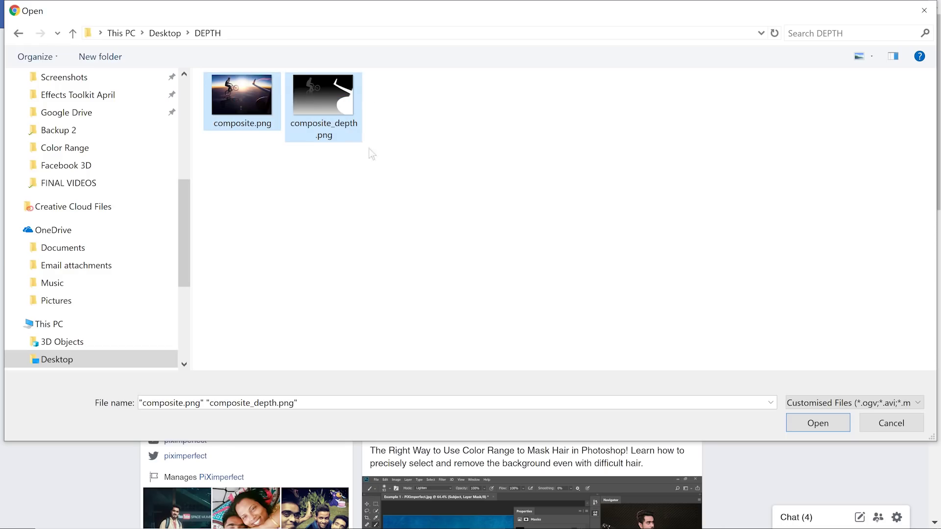
click(820, 424)
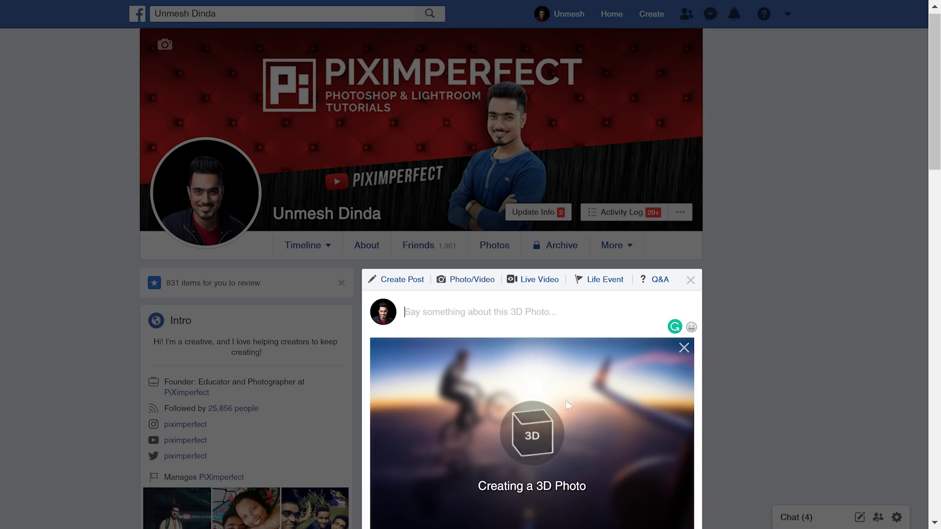
scroll(784, 376, down, 1)
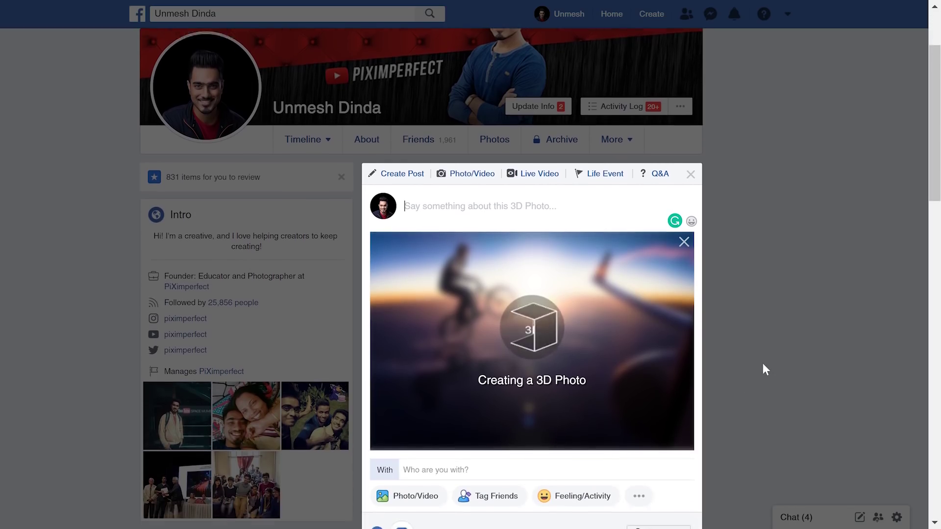
scroll(763, 364, down, 1)
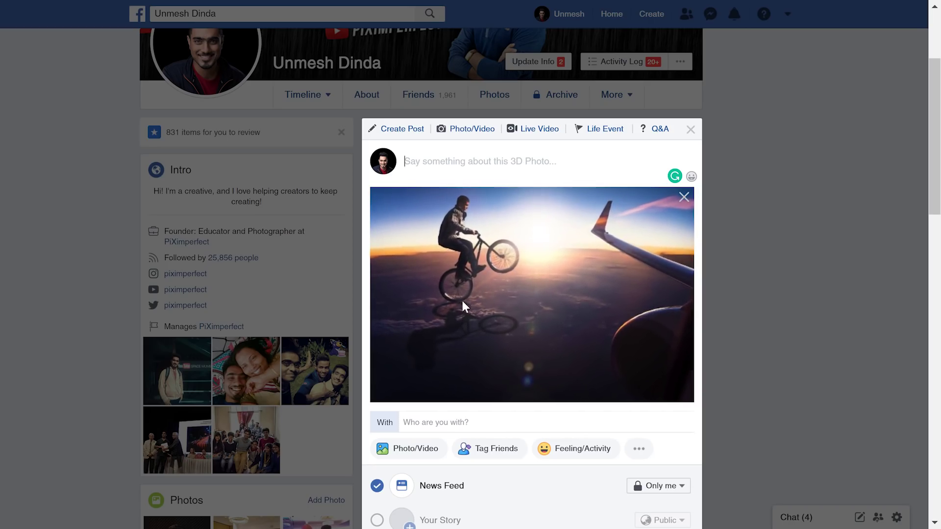
scroll(768, 340, down, 2)
scroll(603, 361, down, 2)
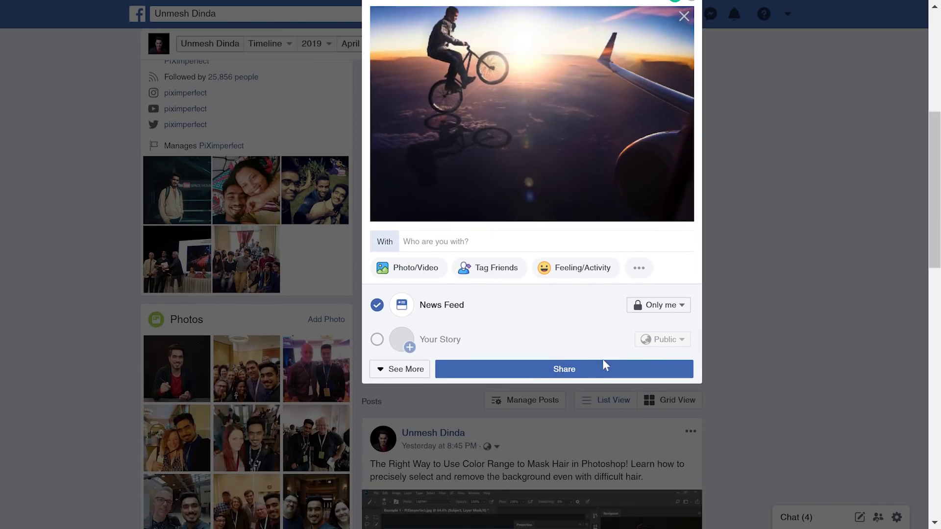